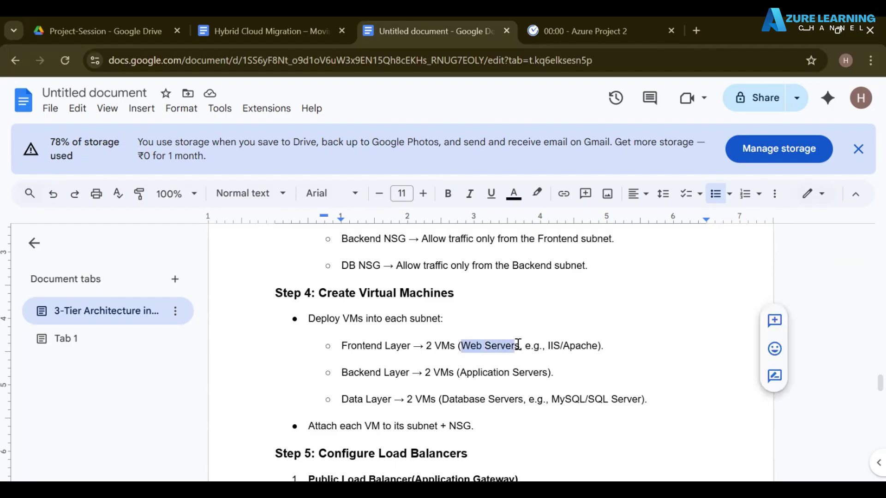
# Step: Add "/Nginx/Httpd" after "IIS/Apache" in the Frontend Layer's web server examples under Step 4
pyautogui.doubleClick(554, 343)
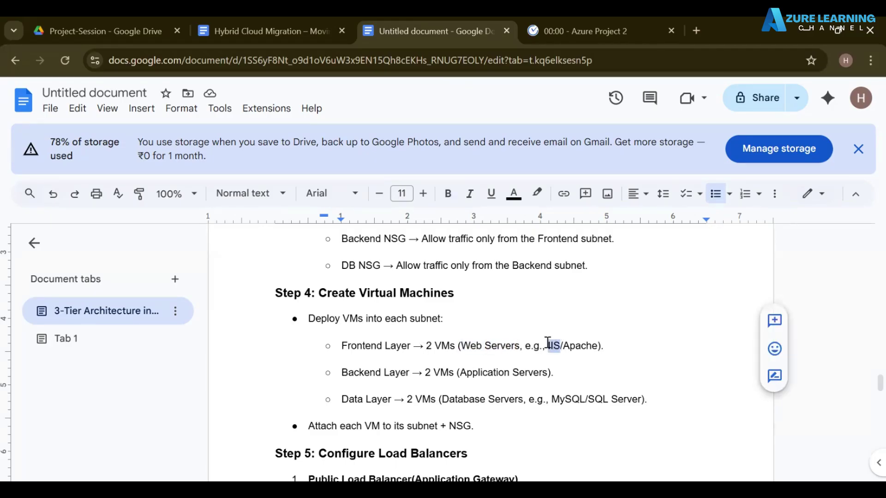
pyautogui.doubleClick(589, 345)
pyautogui.click(599, 345)
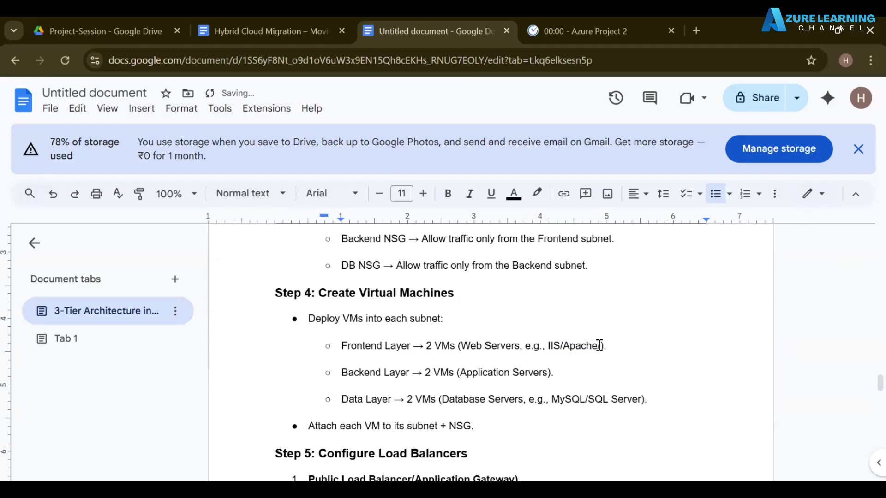
pyautogui.write('/Nginx/HTTPD')
pyautogui.moveTo(655, 345); pyautogui.dragTo(639, 346)
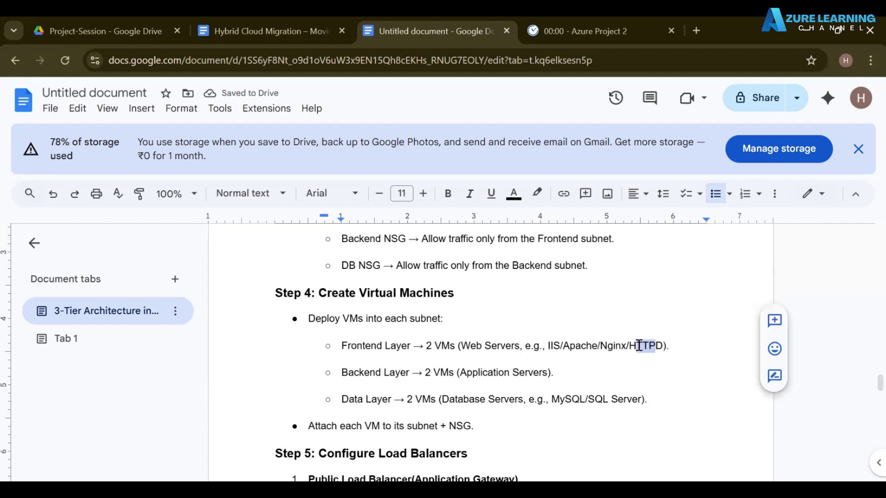
pyautogui.write('ttp')
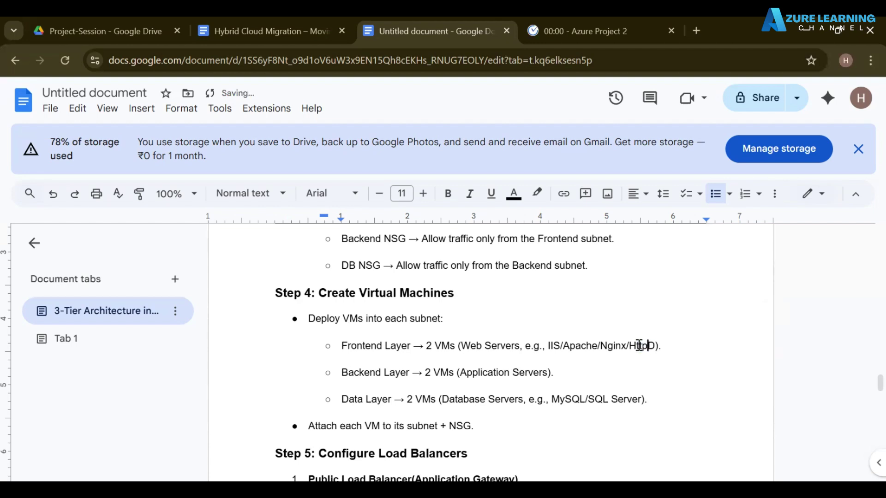
pyautogui.press('Delete')
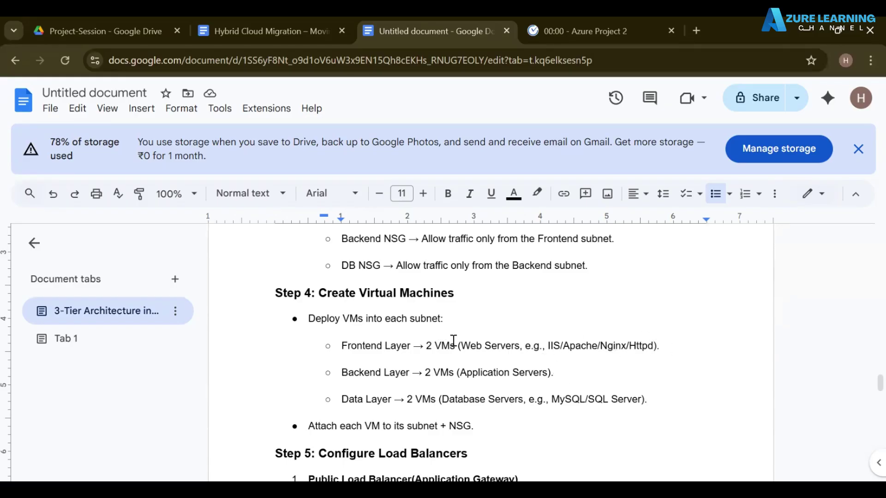
pyautogui.click(431, 346)
pyautogui.click(425, 346)
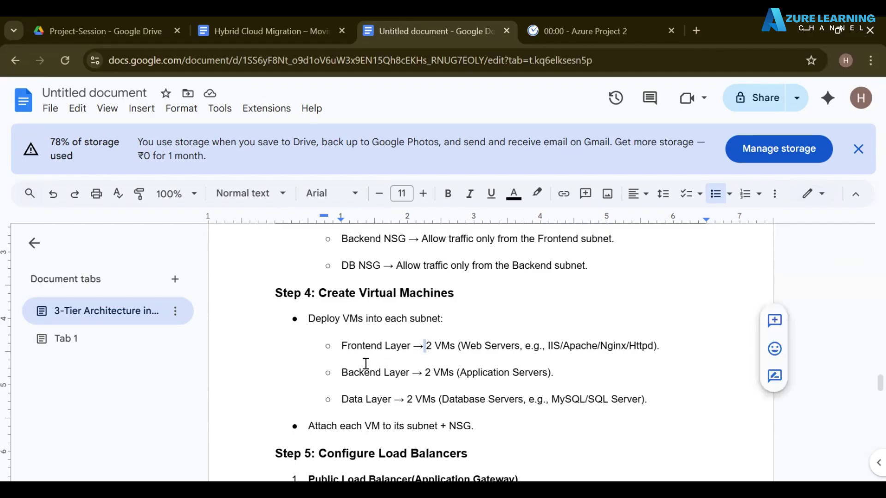
pyautogui.moveTo(340, 372); pyautogui.dragTo(408, 372)
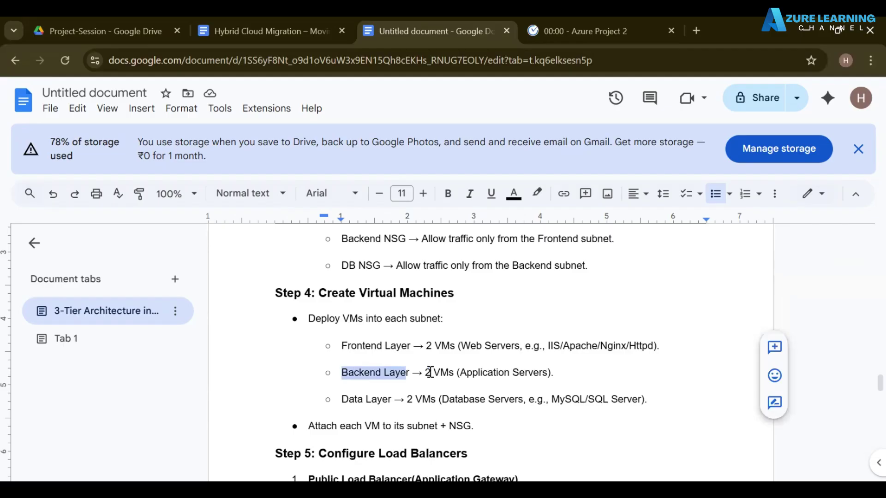
pyautogui.click(429, 372)
pyautogui.click(553, 373)
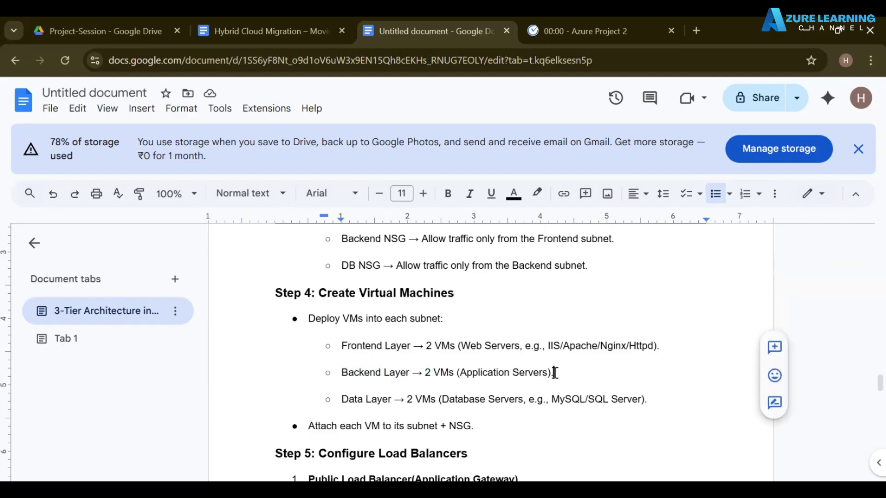
pyautogui.moveTo(427, 372); pyautogui.dragTo(556, 372)
# Step: Extend the Backend Layer's parenthetical under Step 4 to read "(Application Servers, eg., Node JS)"
pyautogui.click(571, 373)
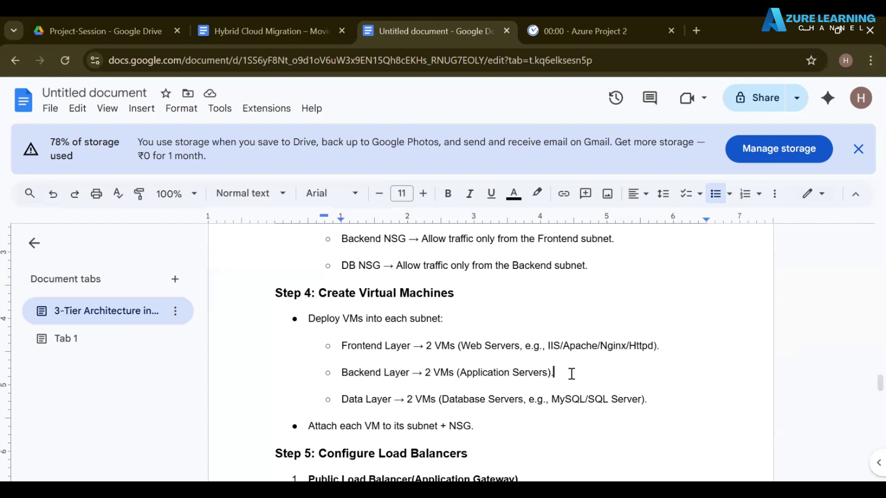
pyautogui.write('Node JS')
pyautogui.click(555, 371)
pyautogui.press('BackSpace')
pyautogui.press('BackSpace')
pyautogui.write(', eg.,')
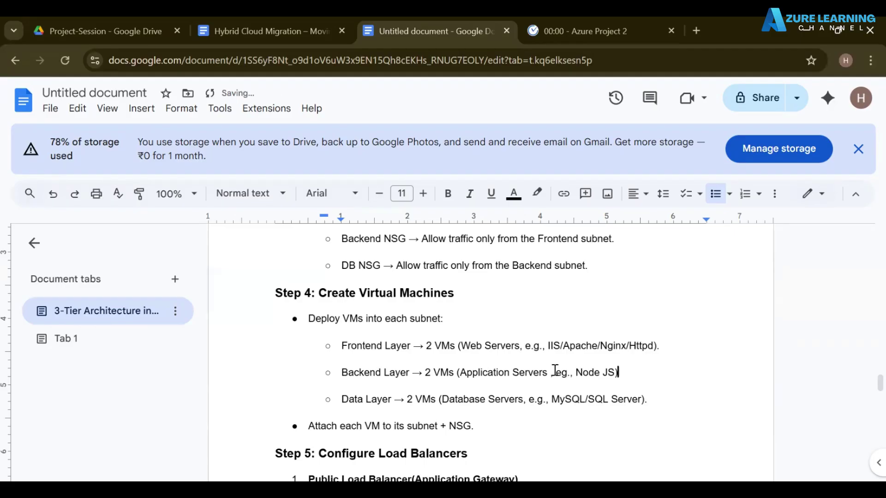
pyautogui.write(')')
pyautogui.click(551, 374)
pyautogui.write(',')
pyautogui.click(580, 374)
pyautogui.click(625, 372)
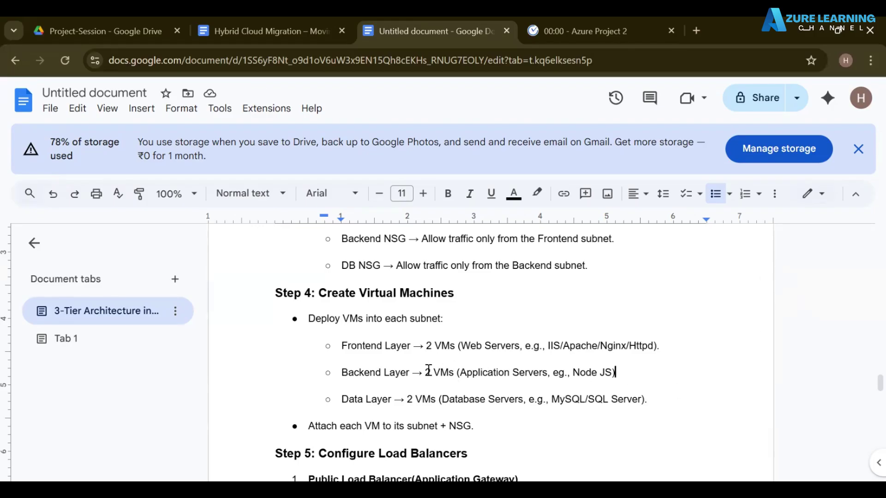
pyautogui.moveTo(424, 373); pyautogui.dragTo(455, 373)
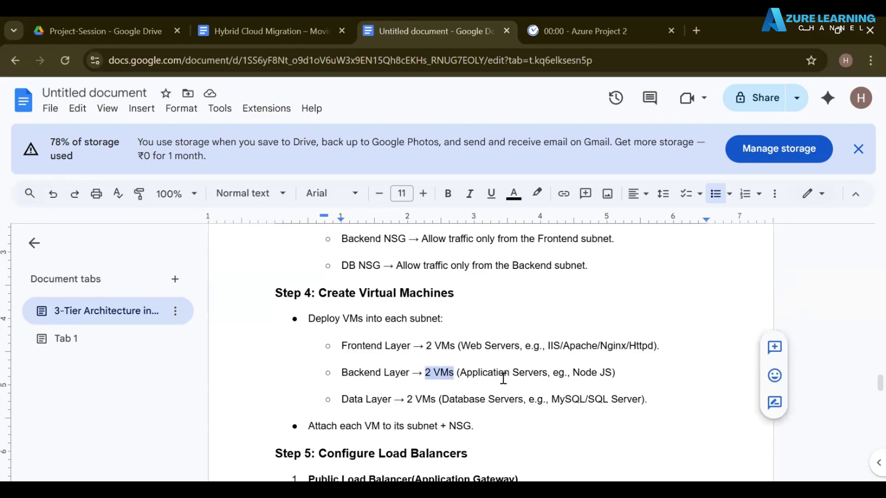
# Step: Rename "Data Layer" to "DB Layer" in the Step 4 virtual machine list
pyautogui.click(354, 398)
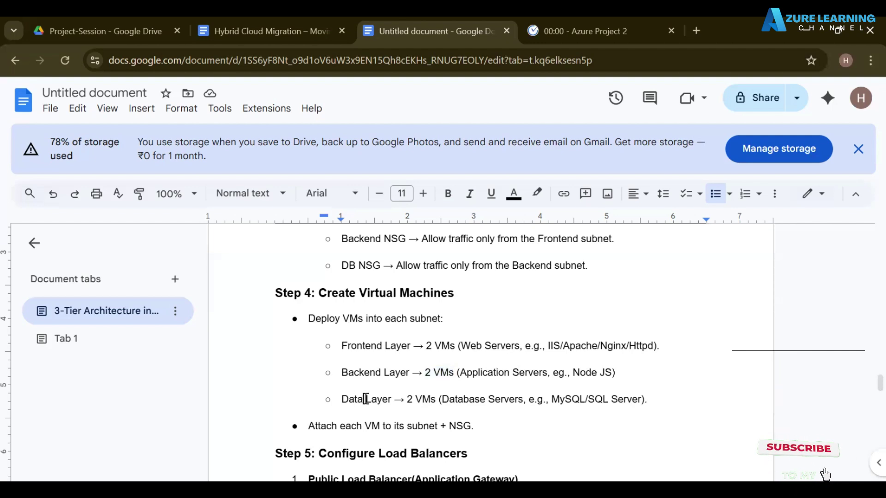
pyautogui.press('Delete')
pyautogui.press('BackSpace')
pyautogui.press('BackSpace')
pyautogui.write('B')
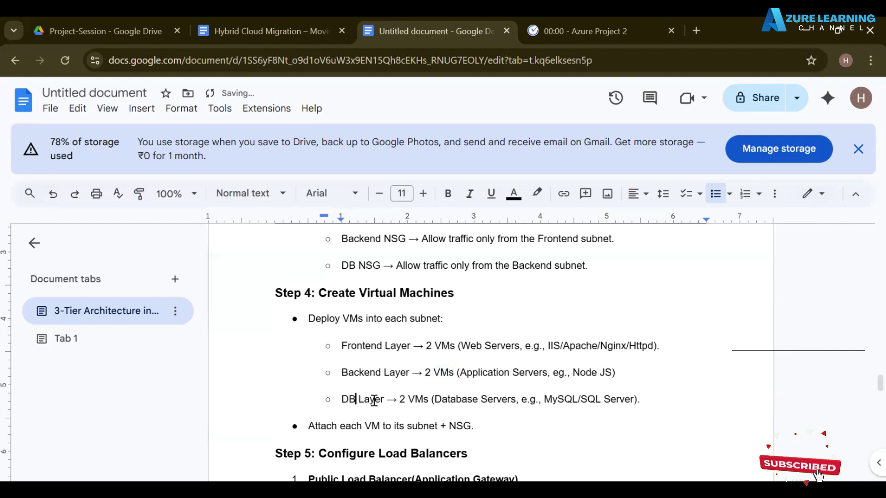
# Step: Replace "VMs" with "DB Instance" in the DB Layer line of Step 4
pyautogui.doubleClick(365, 399)
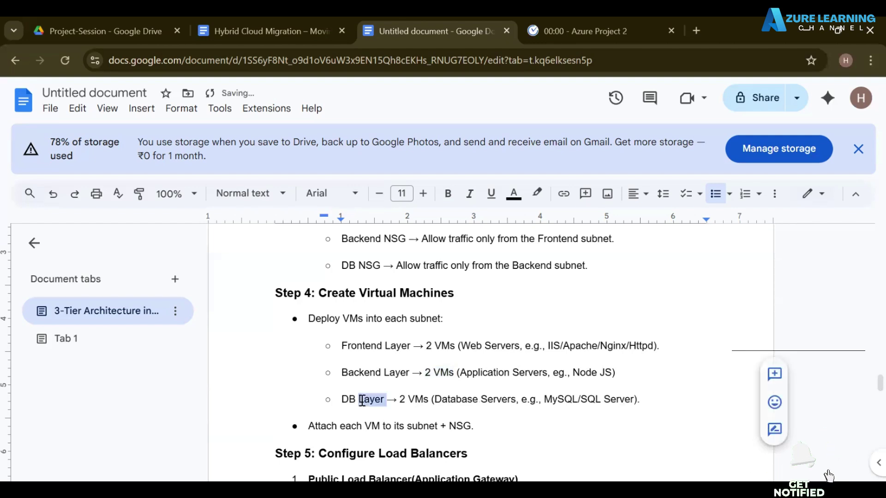
pyautogui.doubleClick(414, 398)
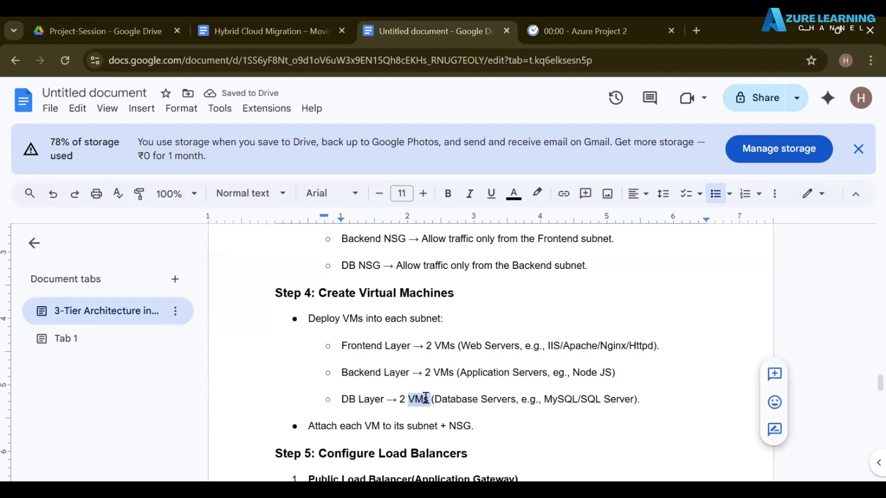
pyautogui.click(425, 398)
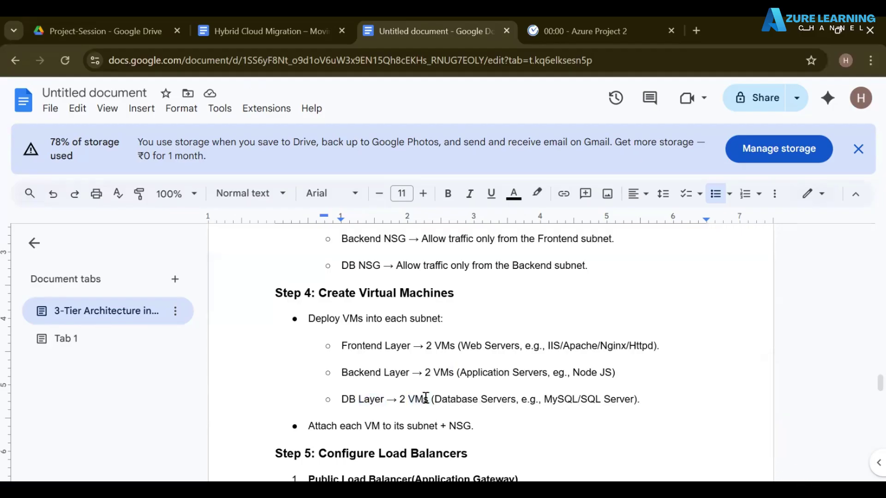
pyautogui.doubleClick(417, 399)
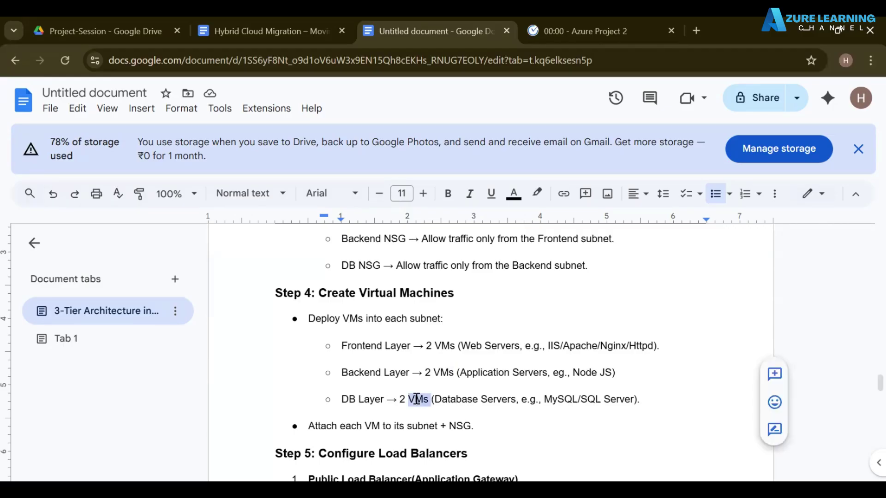
pyautogui.write('D')
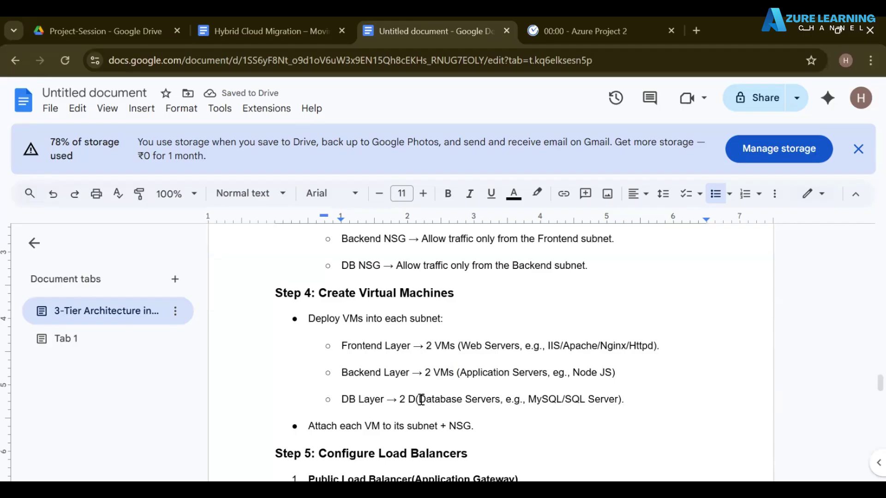
pyautogui.write('B Instan')
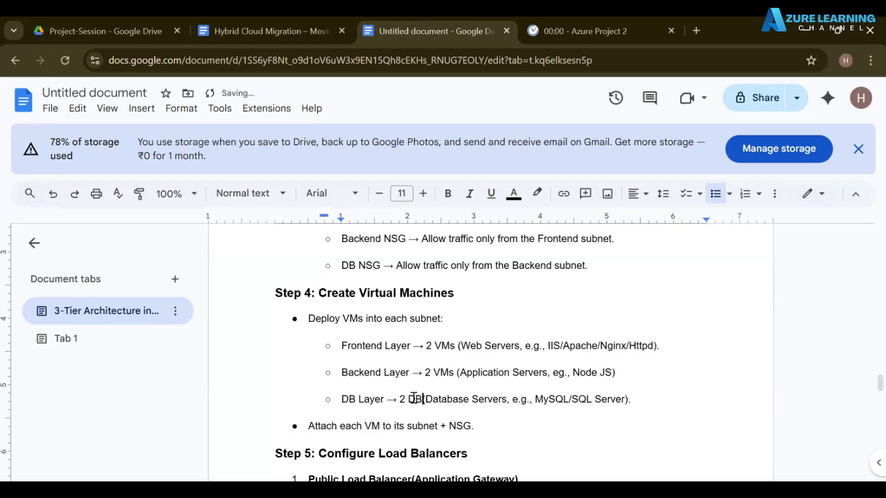
pyautogui.write('ce')
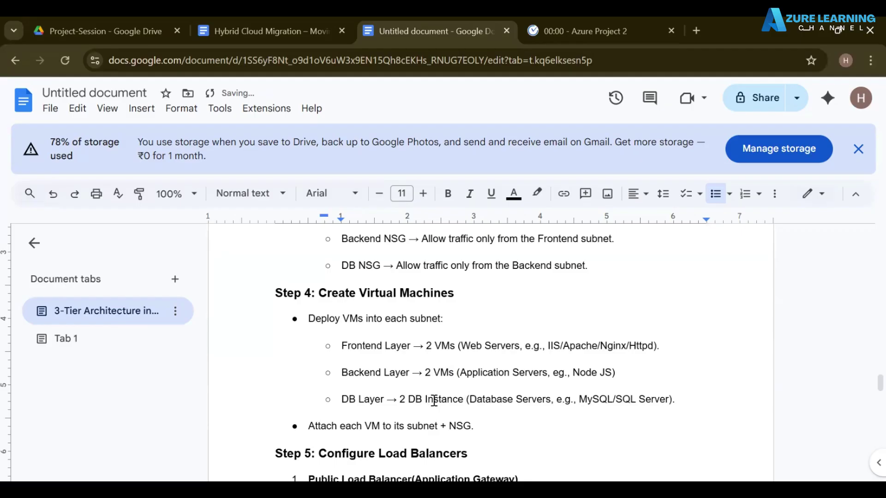
# Step: Review the three-tier architecture diagram and the load balancer, application installation and firewall steps of the project
pyautogui.scroll(15, 431, 401)
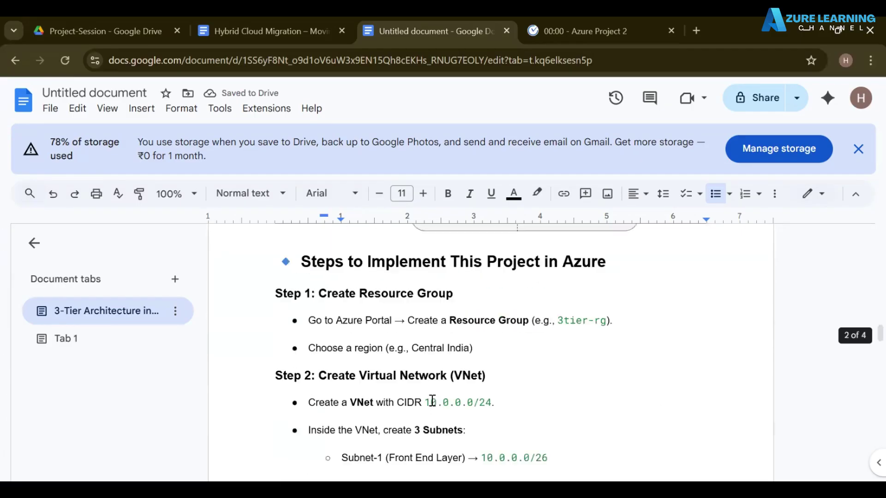
pyautogui.scroll(3, 430, 399)
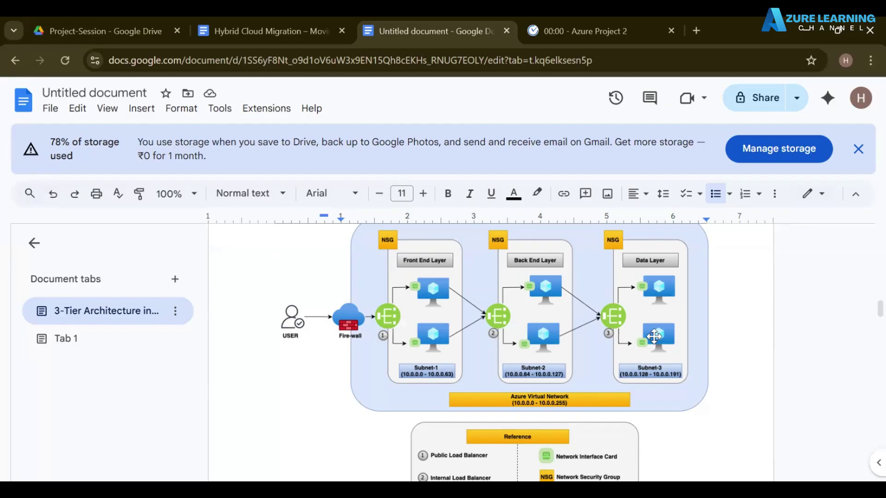
pyautogui.scroll(-20, 654, 336)
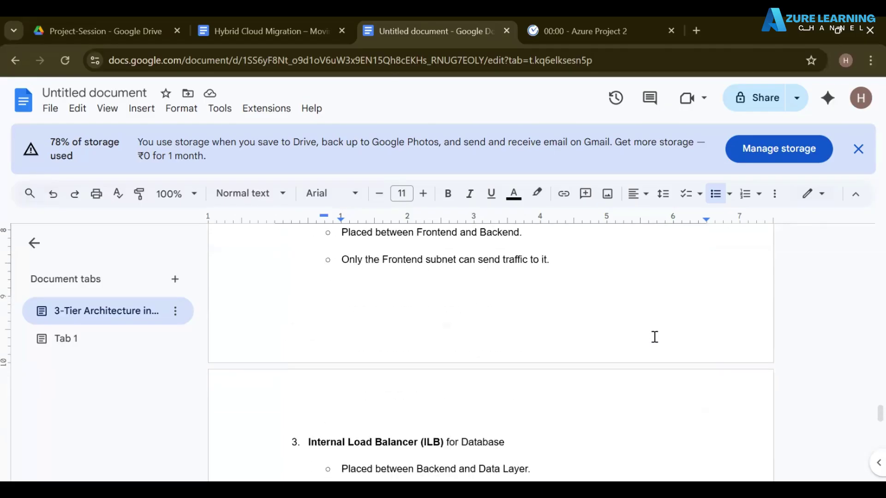
pyautogui.scroll(-7, 654, 337)
pyautogui.scroll(3, 654, 337)
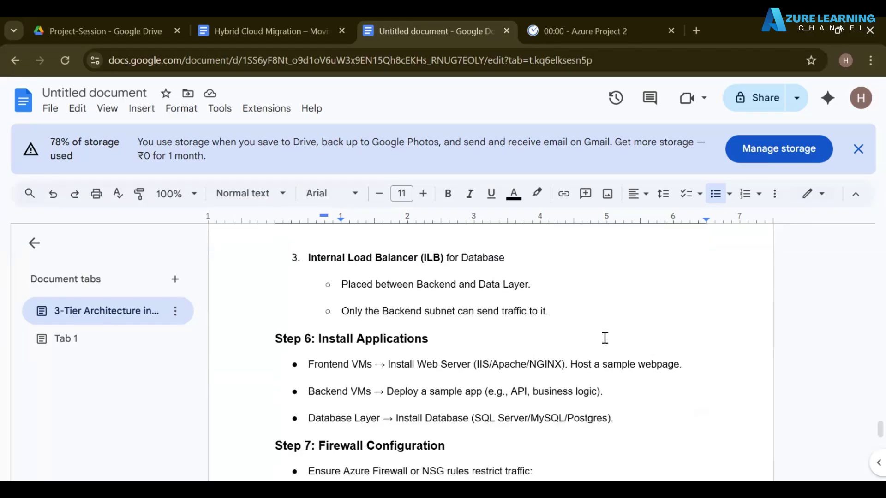
pyautogui.scroll(-4, 605, 338)
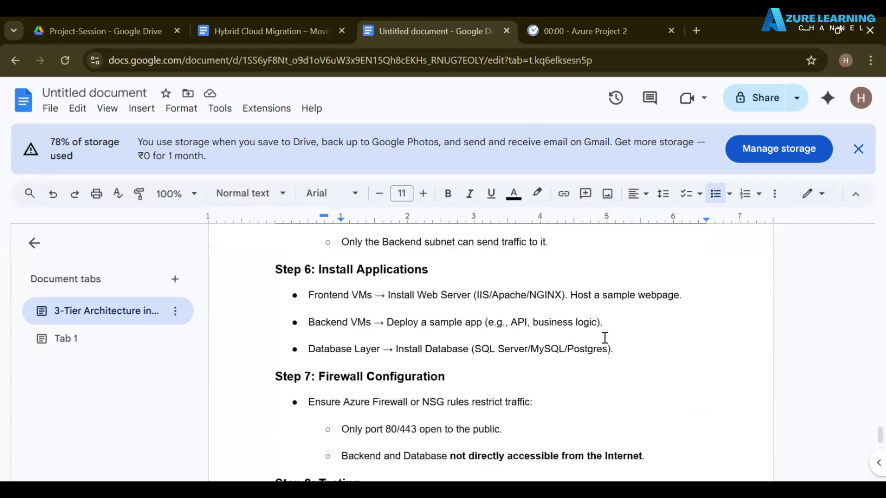
pyautogui.scroll(12, 604, 338)
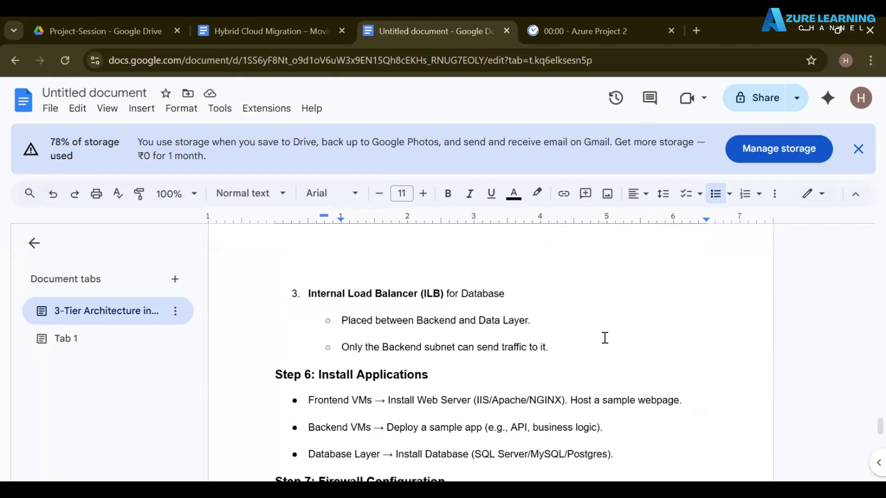
pyautogui.scroll(2, 605, 338)
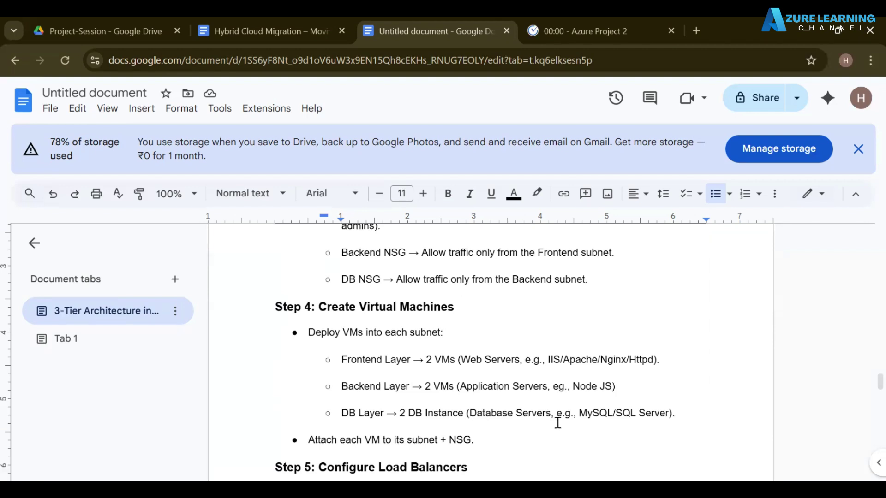
# Step: Review Step 4's list of servers per layer and the instruction on attaching each VM to its subnet and NSG
pyautogui.scroll(-1, 558, 422)
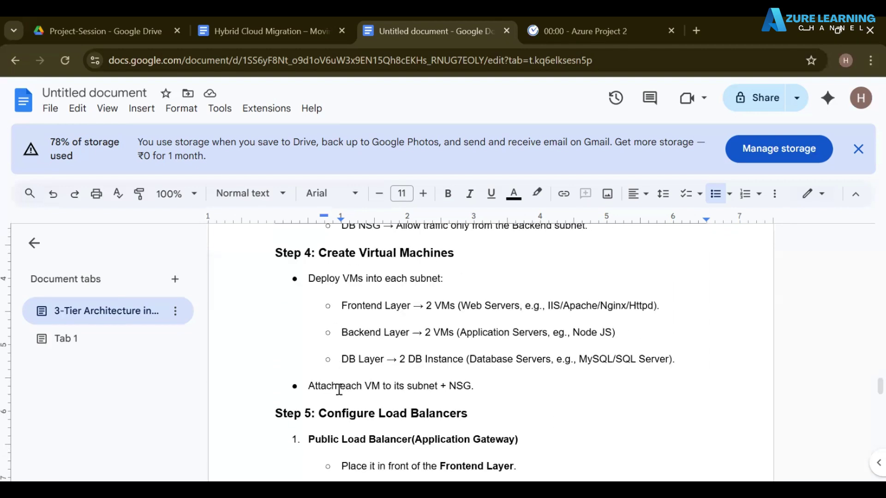
pyautogui.moveTo(306, 386); pyautogui.dragTo(312, 404)
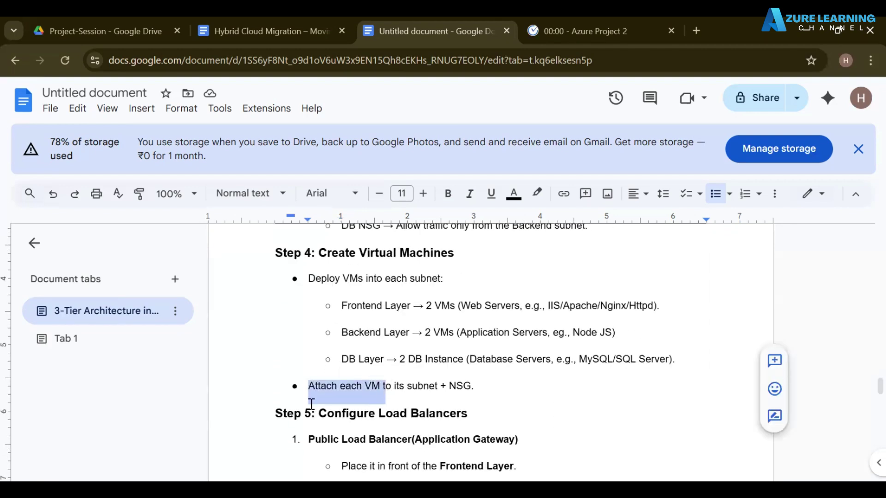
pyautogui.doubleClick(439, 307)
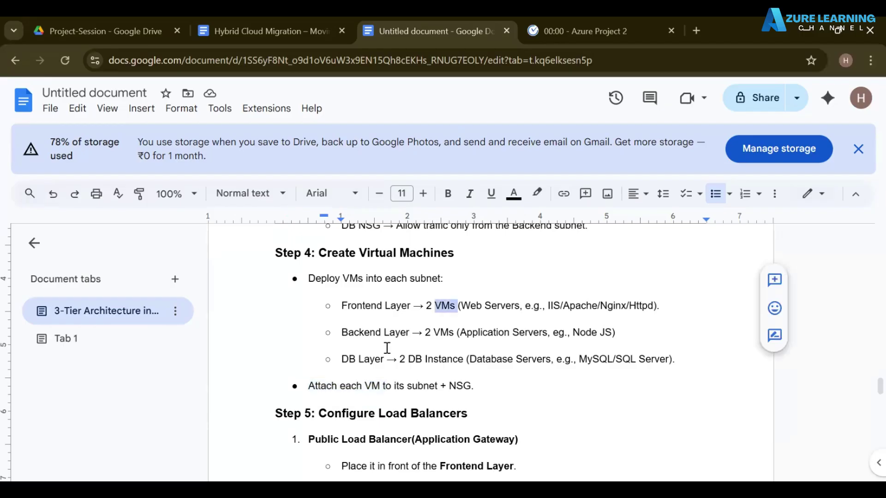
pyautogui.click(424, 306)
pyautogui.moveTo(425, 307); pyautogui.dragTo(461, 306)
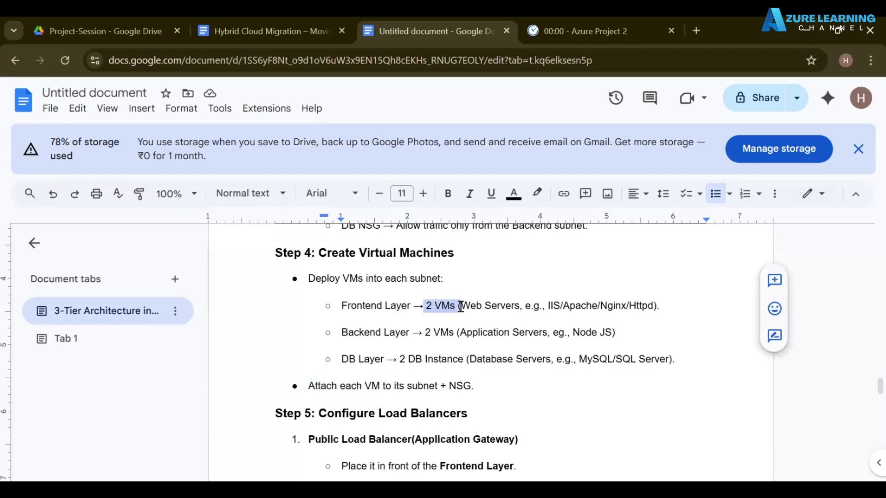
pyautogui.click(671, 305)
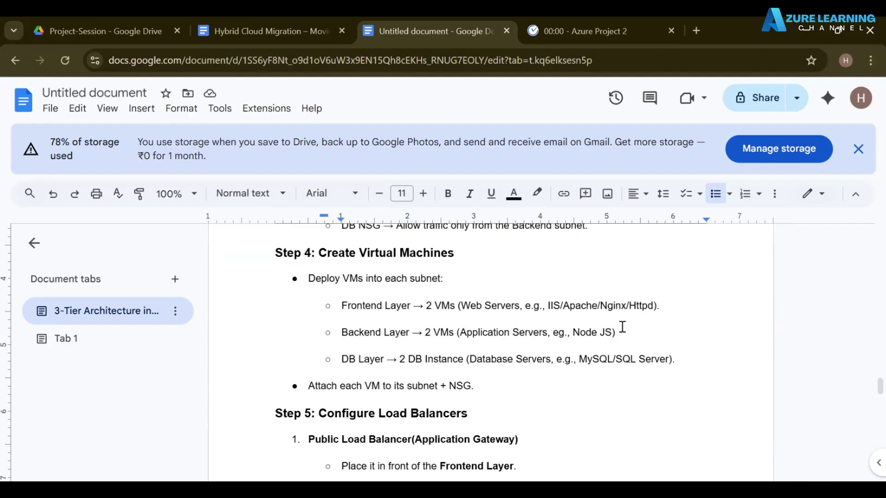
pyautogui.doubleClick(461, 388)
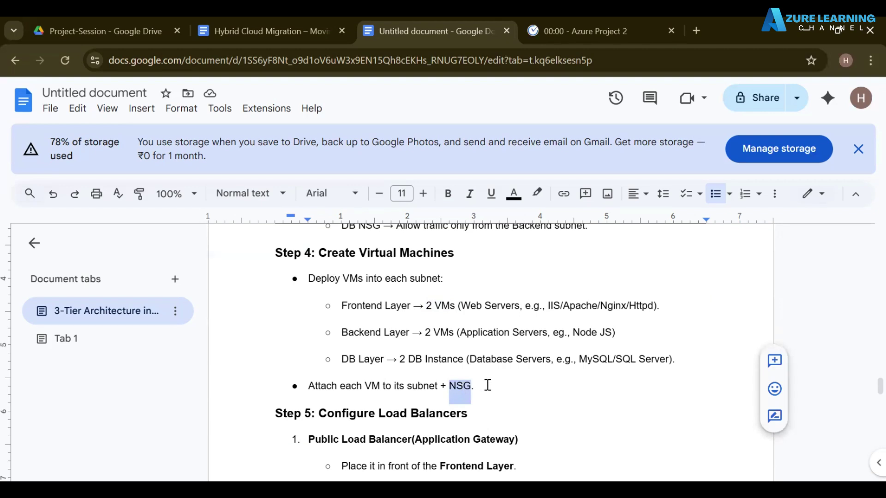
pyautogui.click(617, 333)
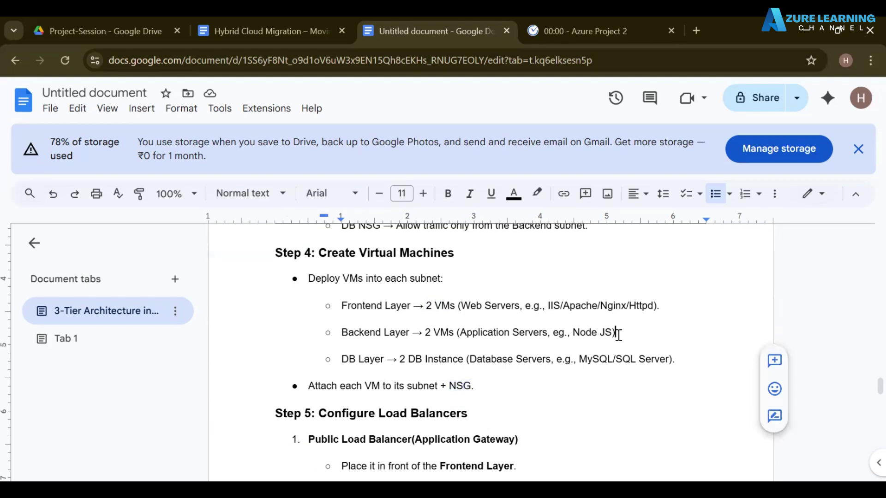
# Step: Compare Step 4's Backend Layer VM entry with the three-tier architecture diagram
pyautogui.doubleClick(439, 333)
pyautogui.scroll(8, 439, 333)
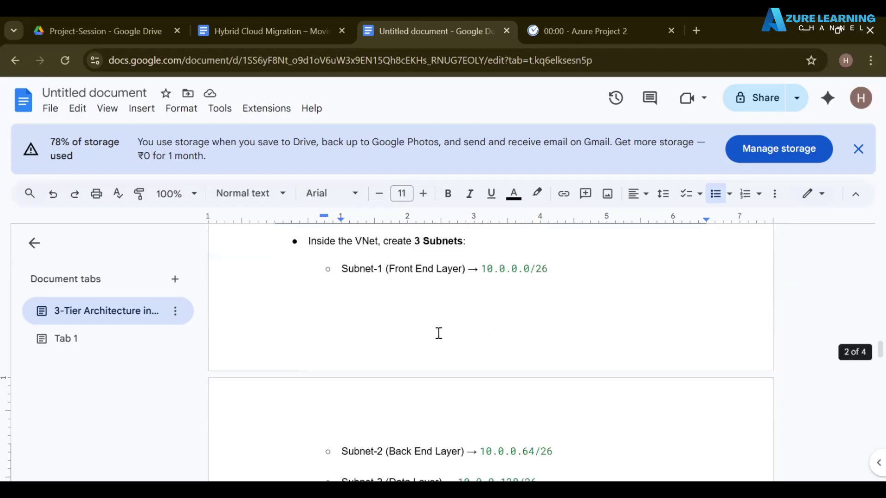
pyautogui.scroll(8, 439, 333)
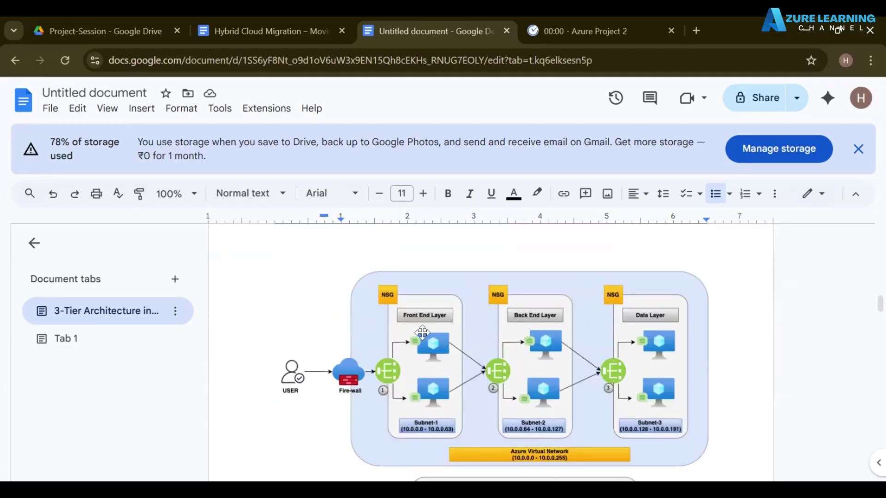
pyautogui.scroll(-5, 484, 394)
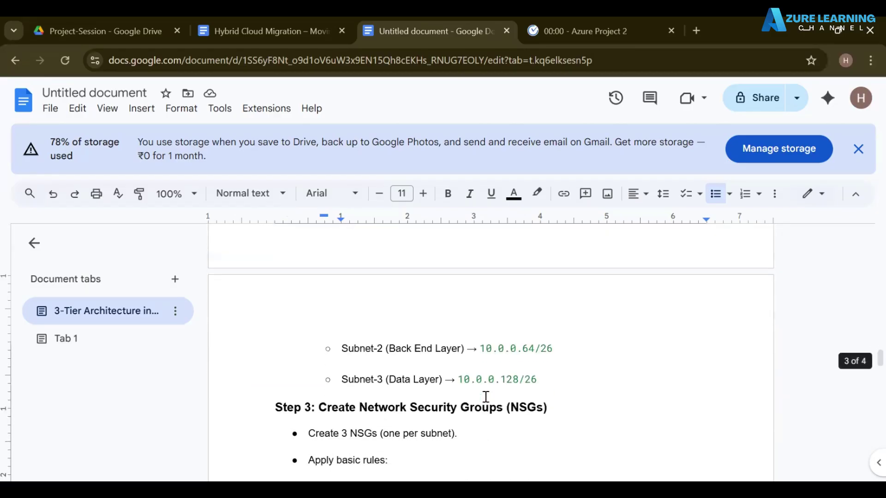
pyautogui.scroll(-9, 486, 396)
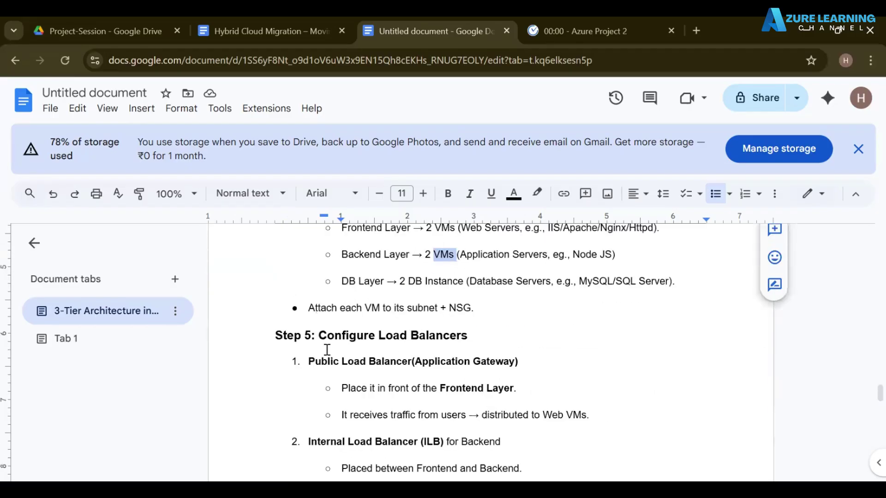
# Step: Review Step 5's load balancer types and the placement of the public and backend load balancers relative to the layers
pyautogui.moveTo(322, 335); pyautogui.dragTo(468, 335)
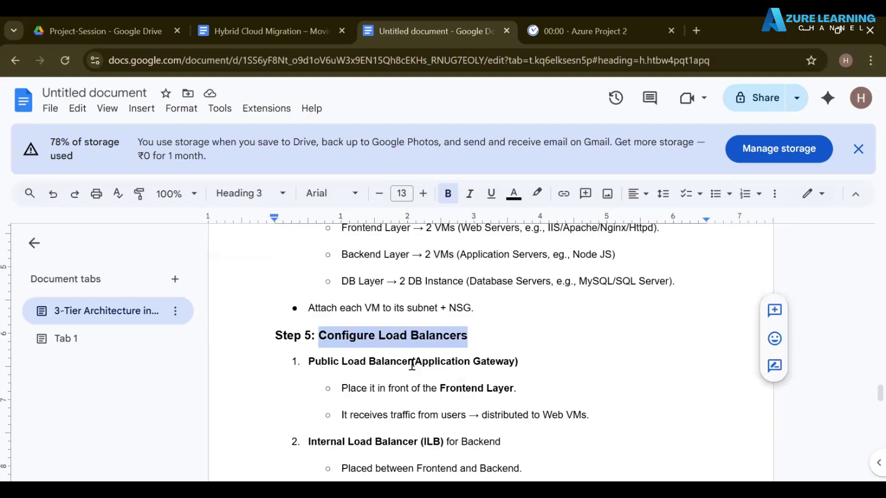
pyautogui.moveTo(412, 365)
pyautogui.mouseDown()
pyautogui.moveTo(312, 360)
pyautogui.moveTo(417, 377)
pyautogui.mouseUp()
pyautogui.scroll(-2, 313, 360)
pyautogui.scroll(-5, 417, 376)
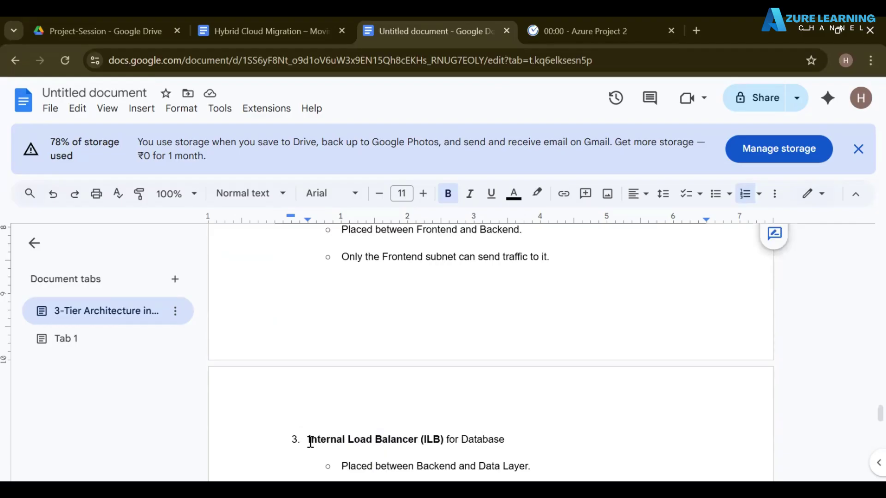
pyautogui.moveTo(311, 442); pyautogui.dragTo(415, 438)
pyautogui.scroll(5, 425, 429)
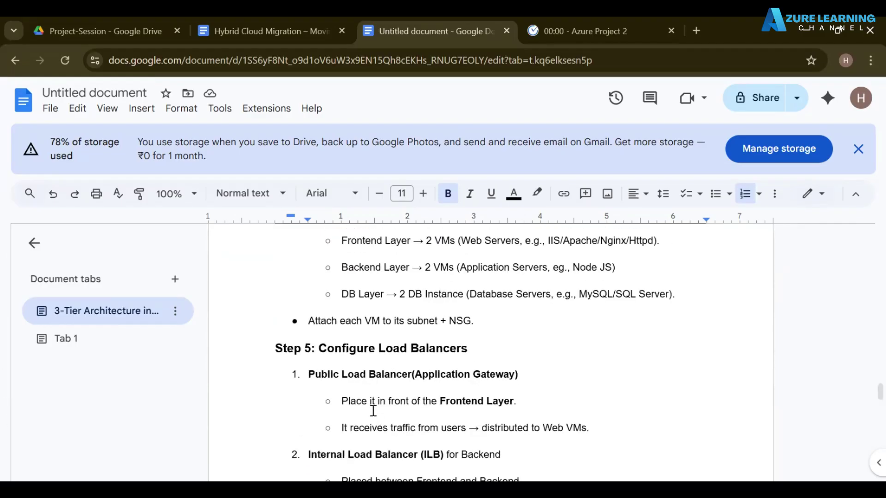
pyautogui.moveTo(342, 402); pyautogui.dragTo(444, 401)
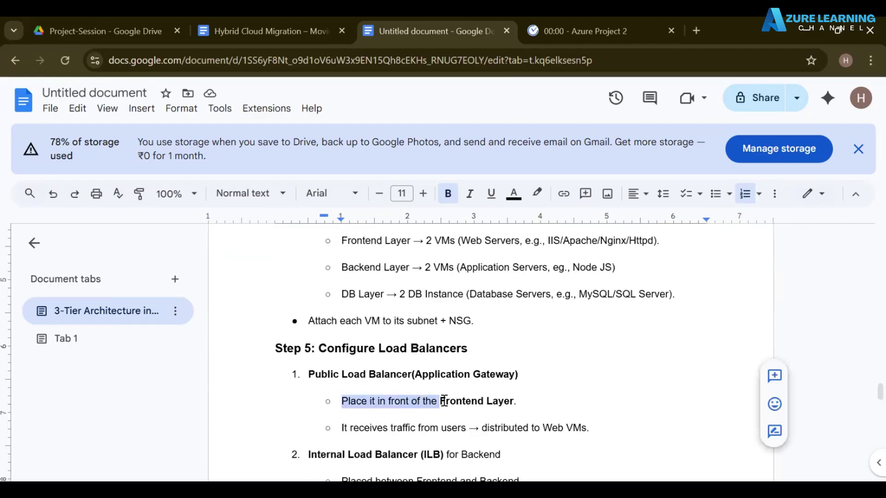
pyautogui.doubleClick(443, 401)
pyautogui.scroll(-2, 448, 428)
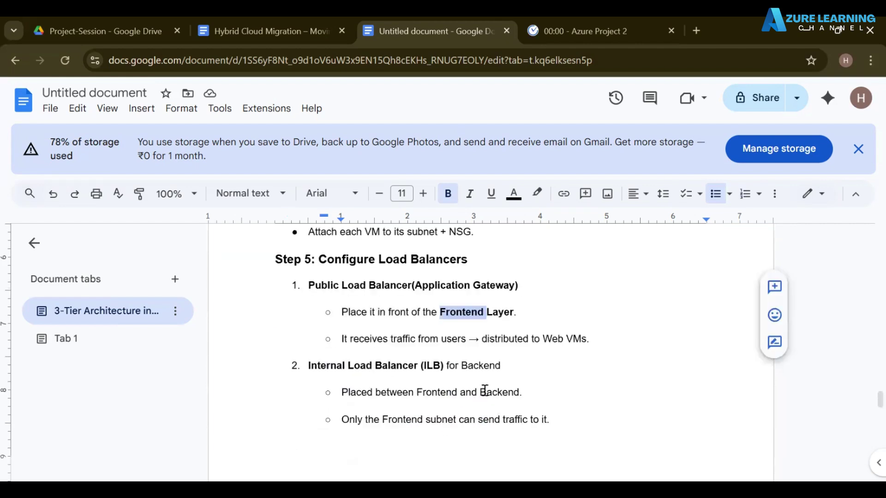
pyautogui.doubleClick(439, 393)
pyautogui.doubleClick(496, 393)
# Step: Change "Data Layer" to "DB Layer" in the placement line of Step 5's Internal Load Balancer for Database
pyautogui.scroll(-5, 475, 401)
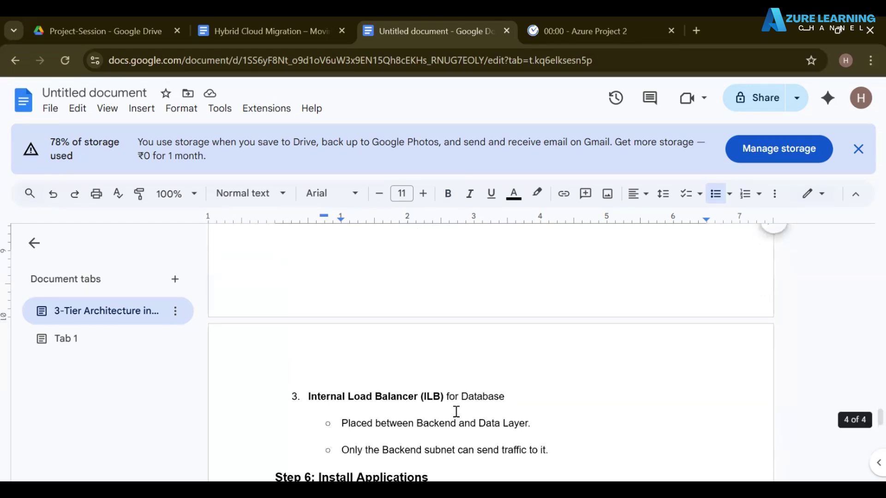
pyautogui.doubleClick(437, 423)
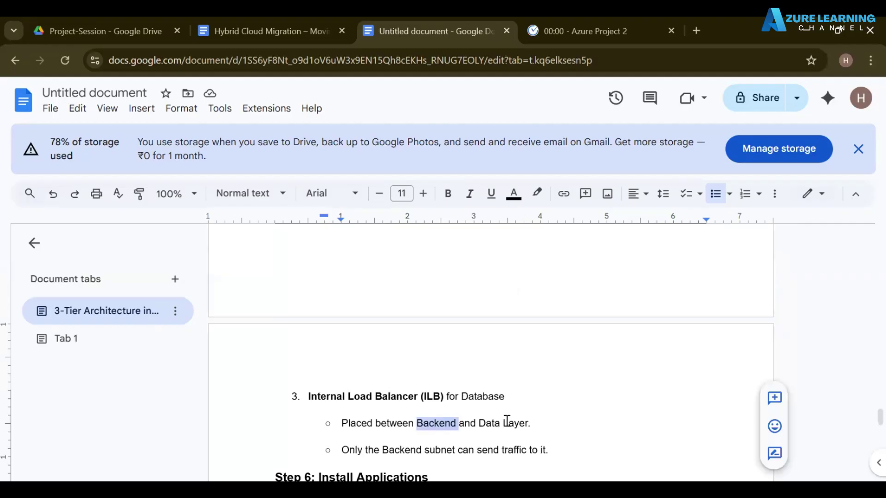
pyautogui.click(504, 423)
pyautogui.press('BackSpace')
pyautogui.press('BackSpace')
pyautogui.press('BackSpace')
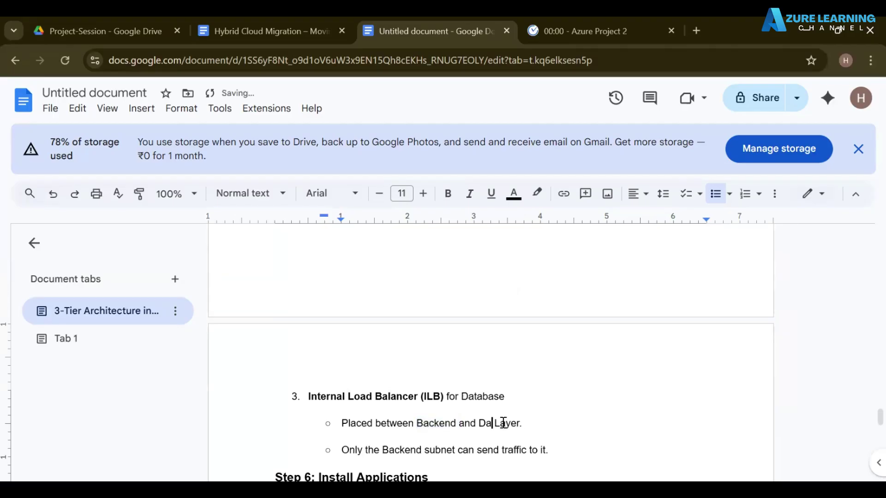
pyautogui.write('B')
# Step: Check the Public Load Balancer's user traffic distribution to the Web VMs against the architecture diagram
pyautogui.scroll(6, 507, 419)
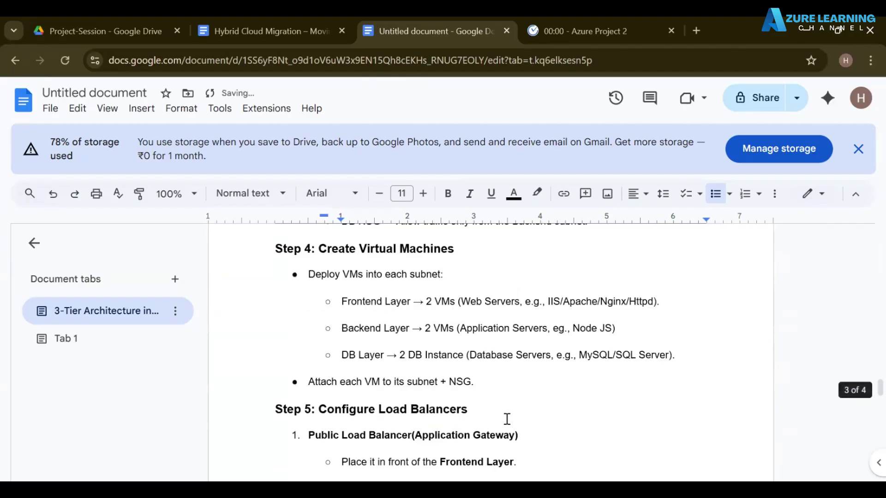
pyautogui.scroll(-2, 507, 419)
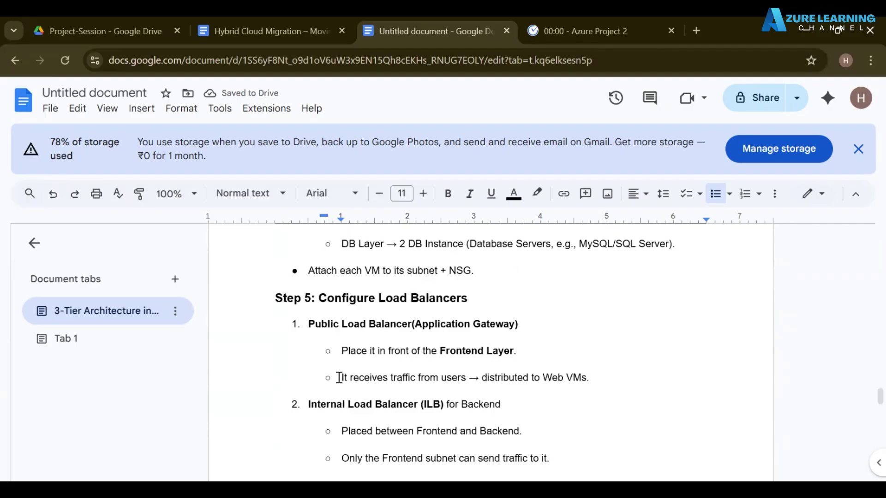
pyautogui.moveTo(340, 377); pyautogui.dragTo(476, 375)
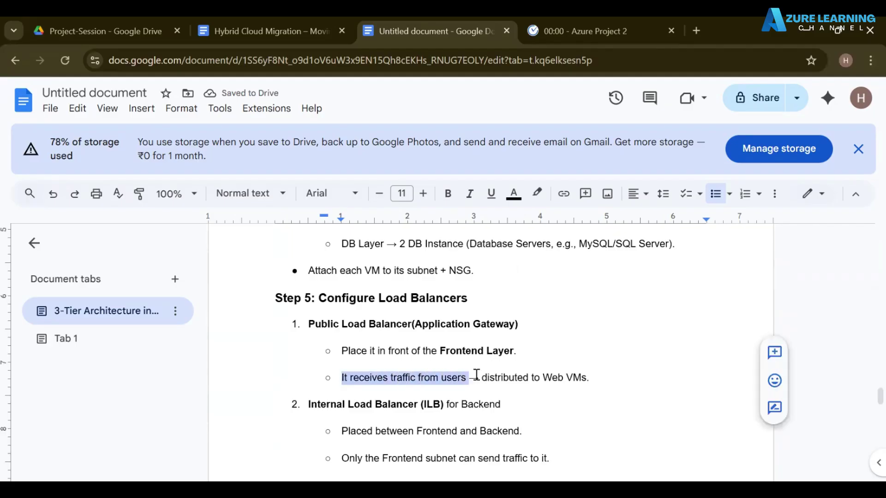
pyautogui.scroll(15, 563, 377)
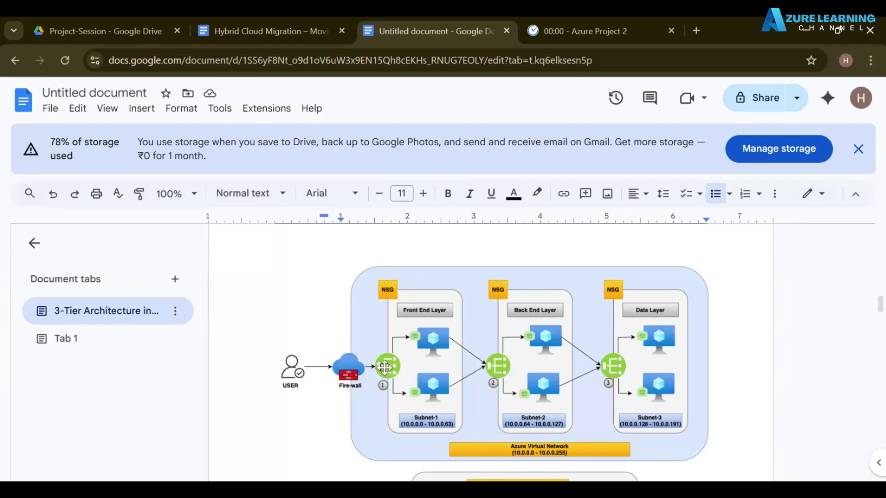
pyautogui.click(384, 368)
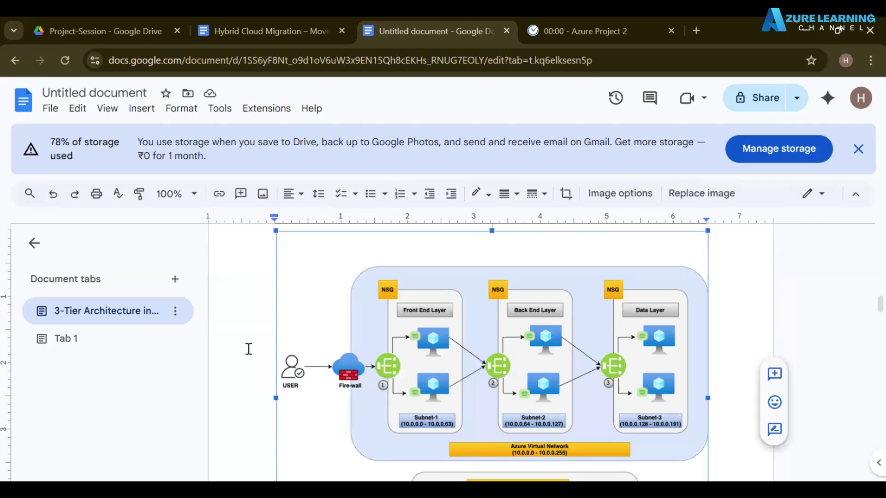
pyautogui.scroll(-15, 248, 349)
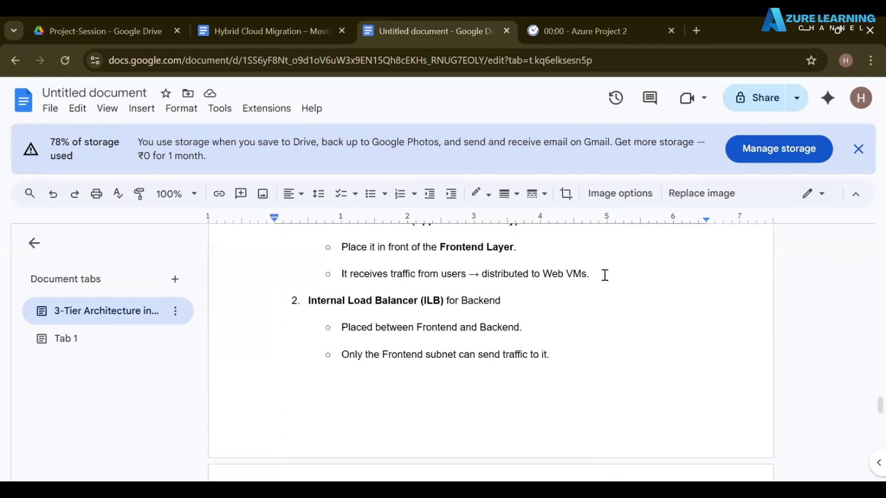
pyautogui.scroll(15, 420, 313)
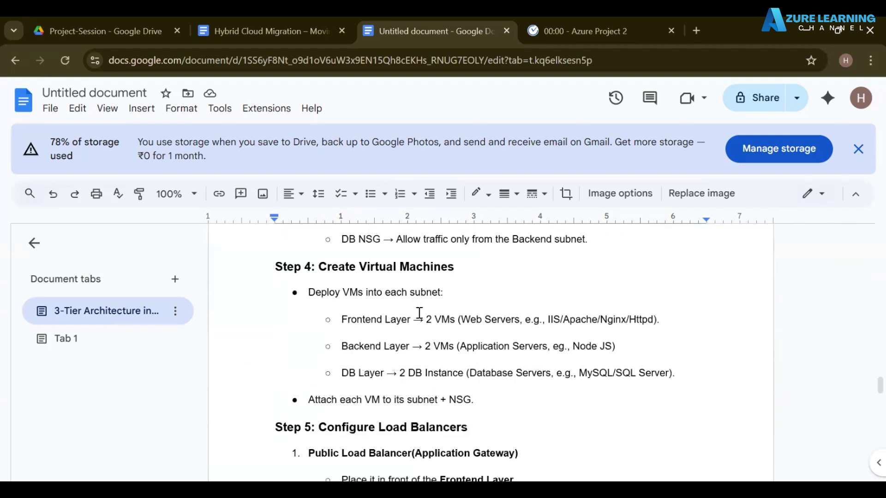
pyautogui.scroll(1, 417, 313)
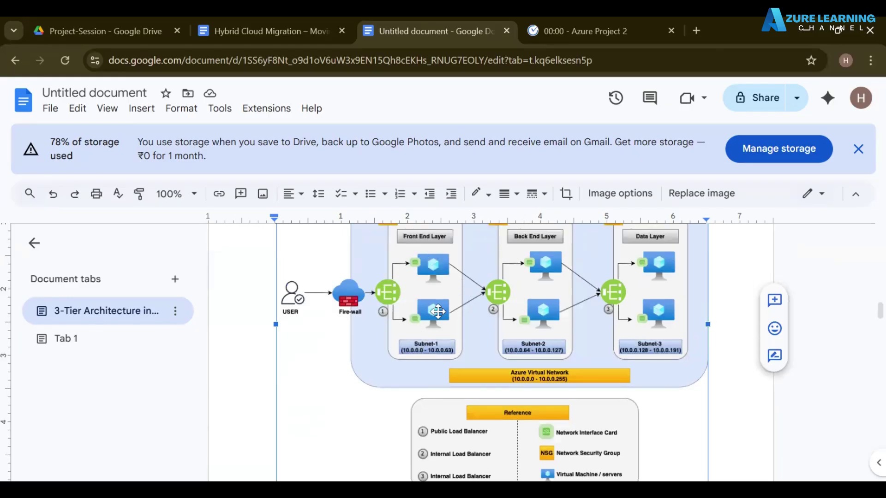
# Step: Review the backend Internal Load Balancer's placement and its Frontend-subnet-only traffic rule against the architecture diagram
pyautogui.scroll(-15, 569, 368)
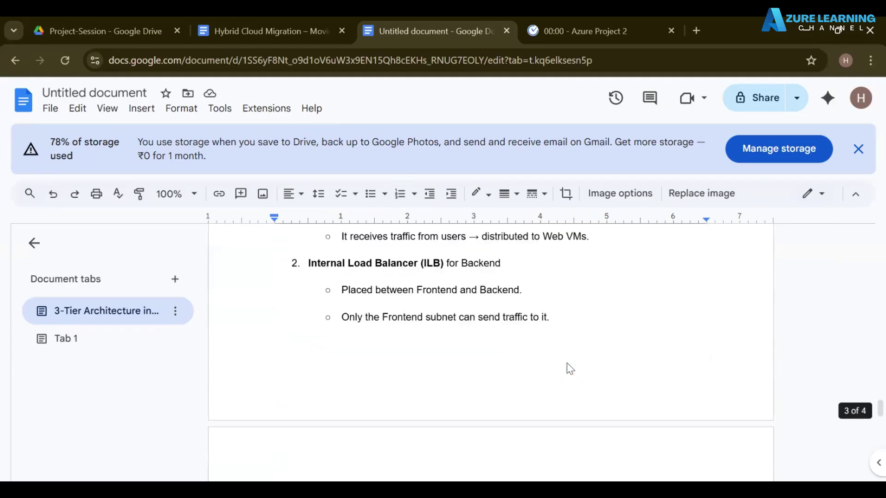
pyautogui.scroll(2, 570, 368)
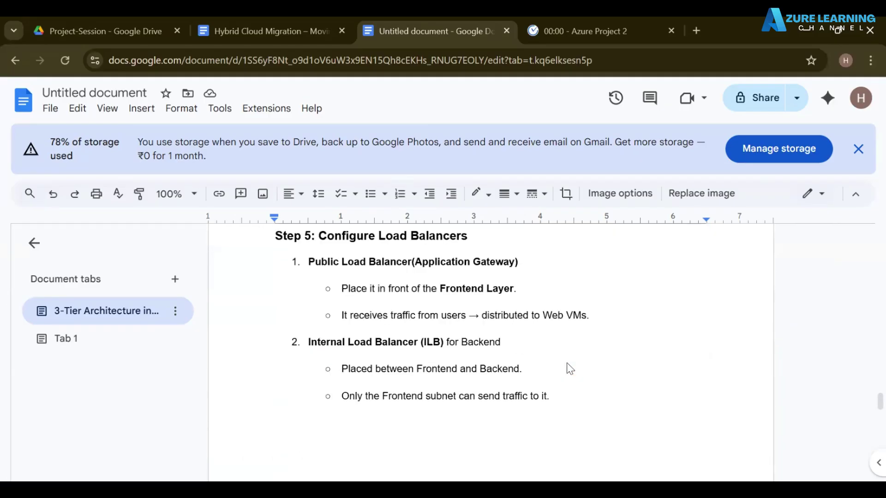
pyautogui.click(348, 368)
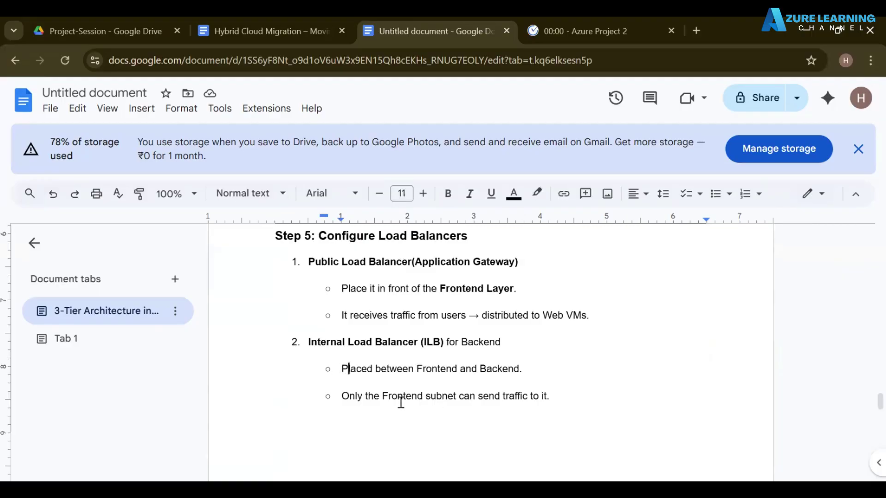
pyautogui.click(341, 396)
pyautogui.moveTo(378, 399); pyautogui.dragTo(455, 393)
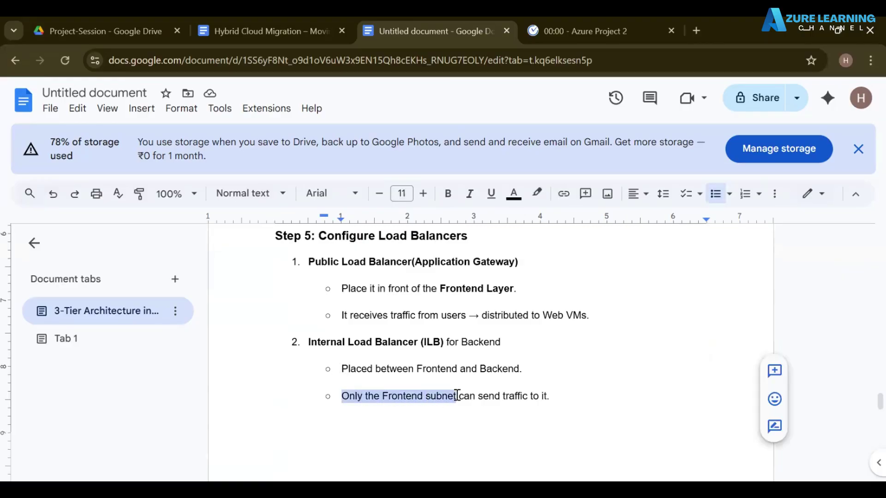
pyautogui.scroll(-3, 534, 396)
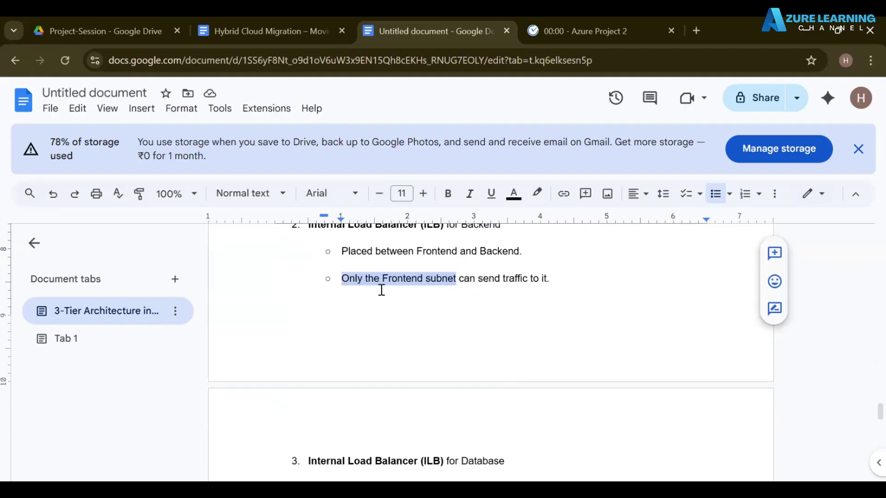
pyautogui.click(570, 281)
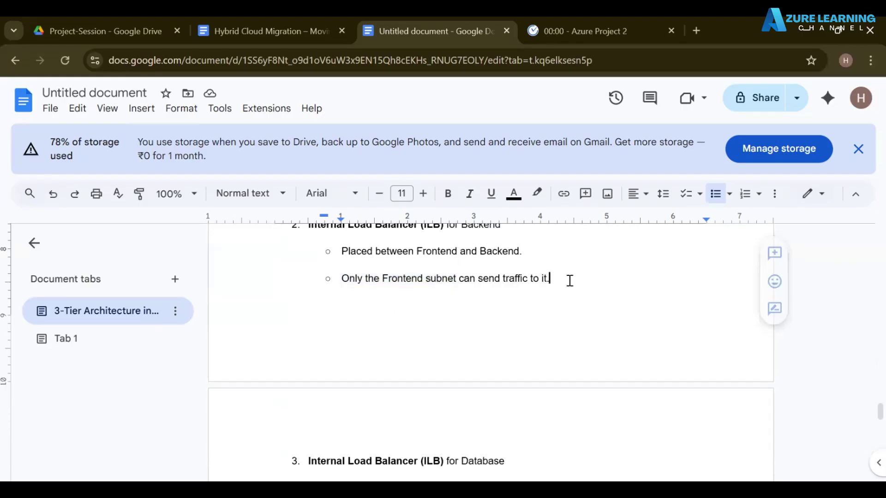
pyautogui.scroll(15, 568, 281)
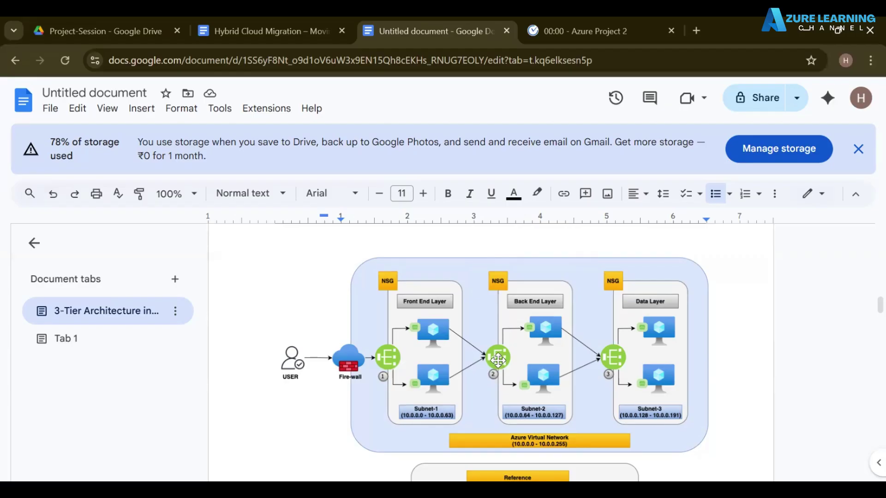
# Step: Review the database Internal Load Balancer's placement and its Backend-subnet-only traffic rule against the architecture diagram
pyautogui.scroll(-20, 499, 359)
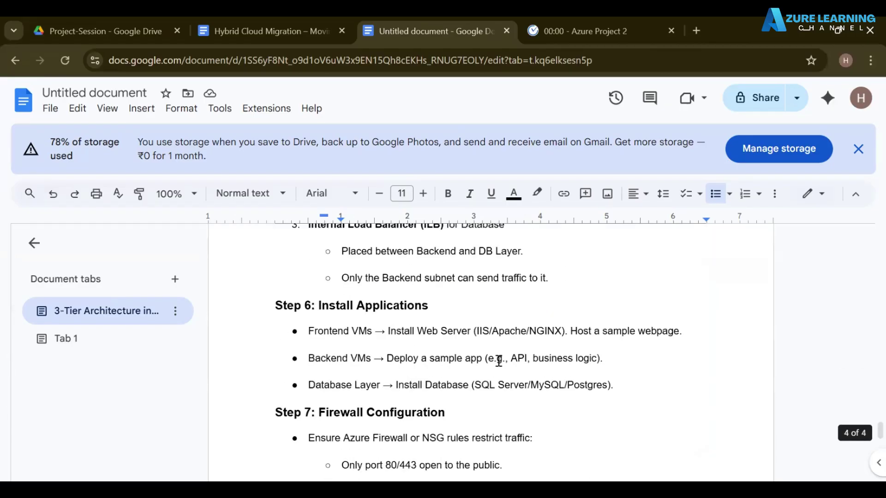
pyautogui.scroll(10, 499, 360)
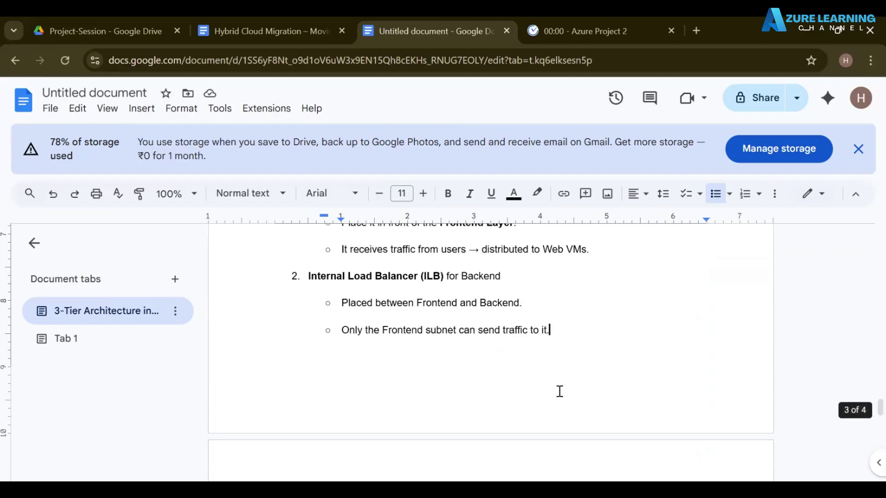
pyautogui.scroll(-3, 559, 391)
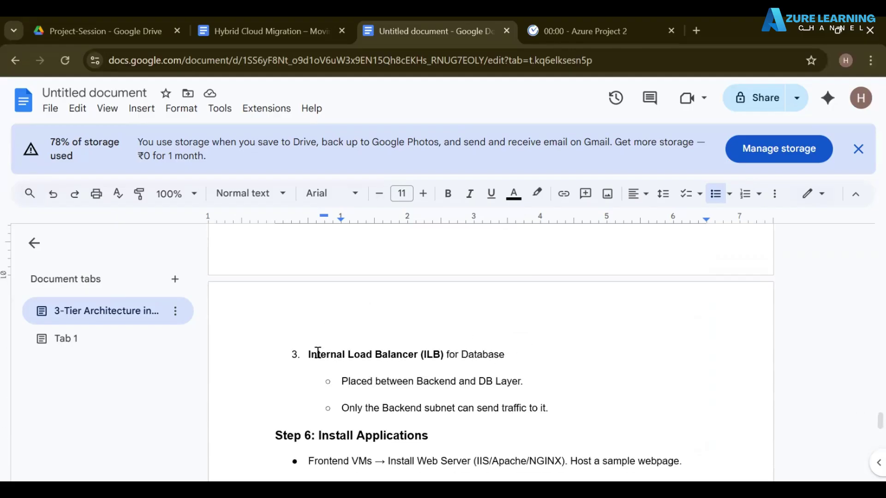
pyautogui.moveTo(308, 354); pyautogui.dragTo(442, 357)
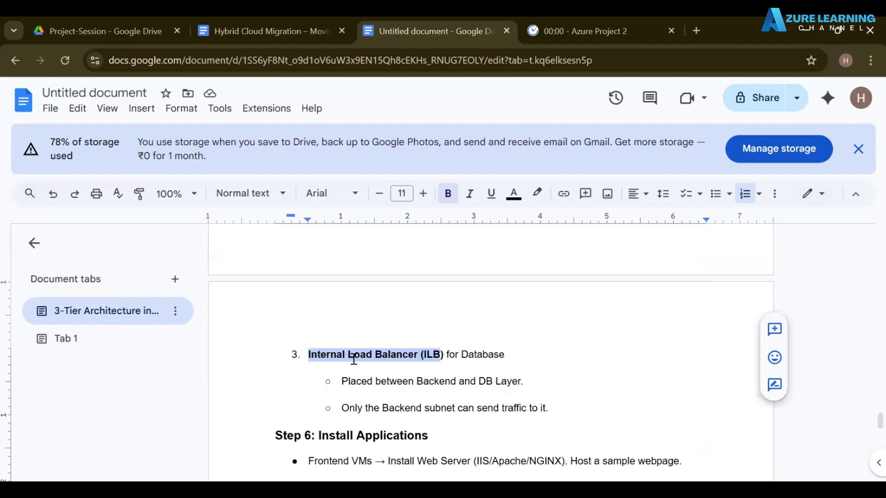
pyautogui.doubleClick(489, 353)
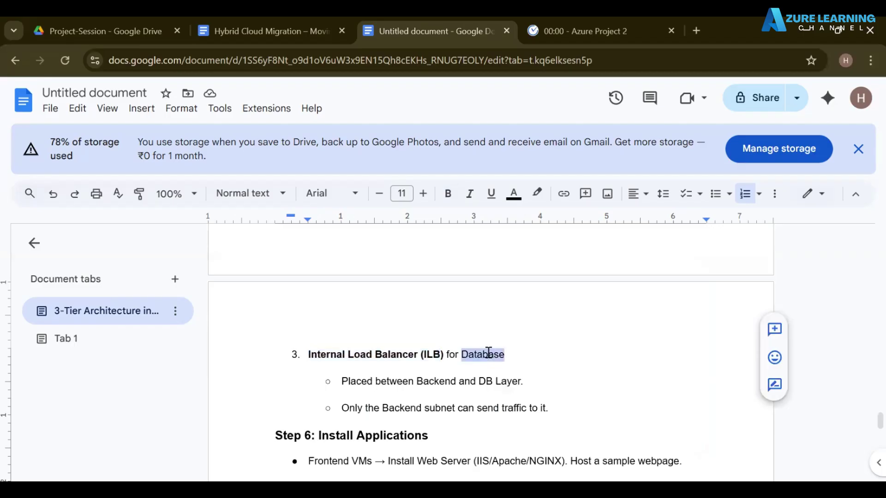
pyautogui.click(342, 383)
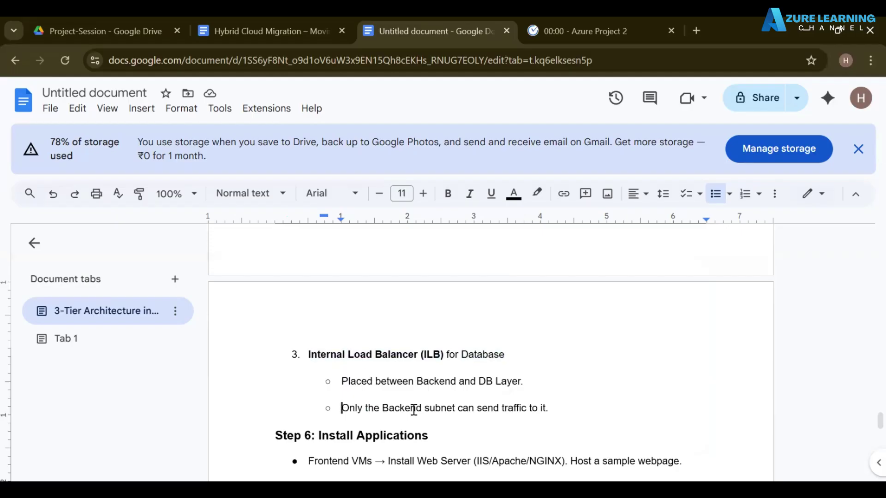
pyautogui.moveTo(413, 410); pyautogui.dragTo(557, 410)
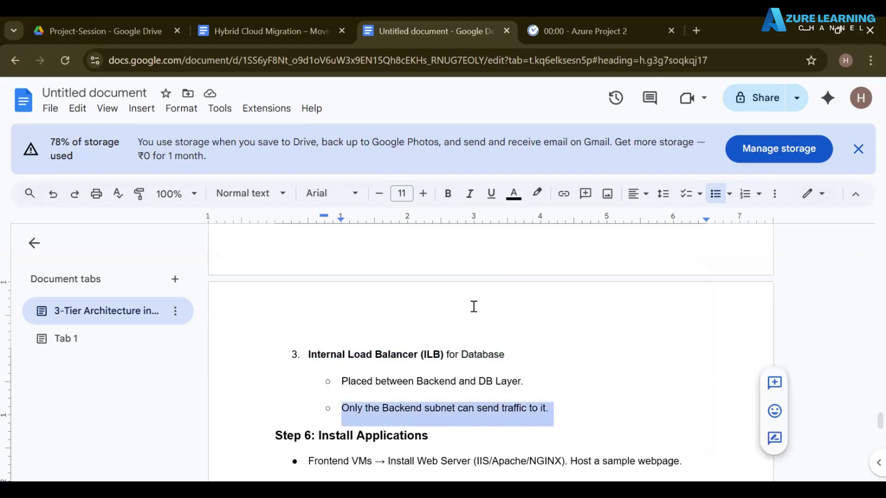
pyautogui.scroll(20, 473, 307)
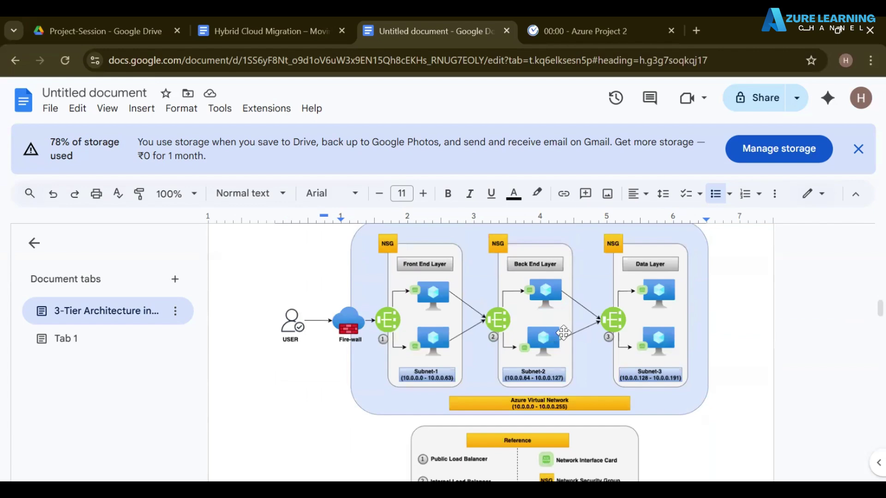
# Step: Review Step 6's application installs for the Frontend VMs, Backend VMs and Database Layer, referring back to the architecture diagram
pyautogui.scroll(-6, 617, 324)
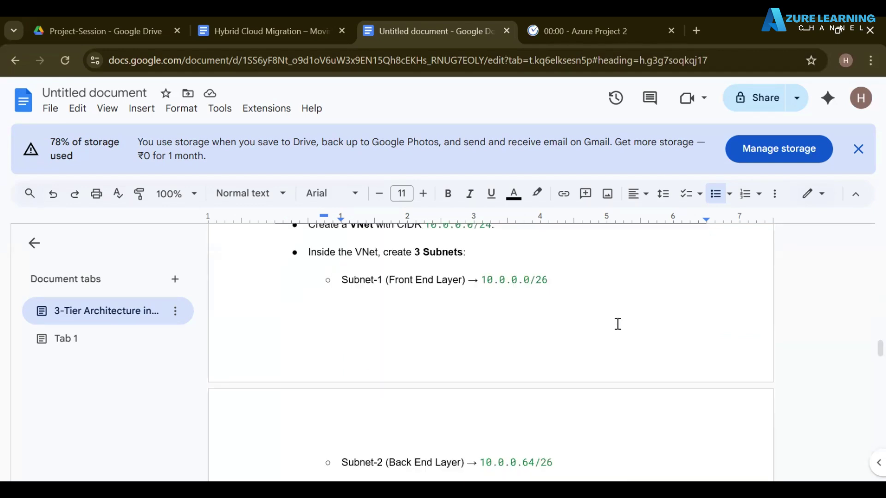
pyautogui.scroll(-8, 617, 324)
pyautogui.scroll(15, 617, 323)
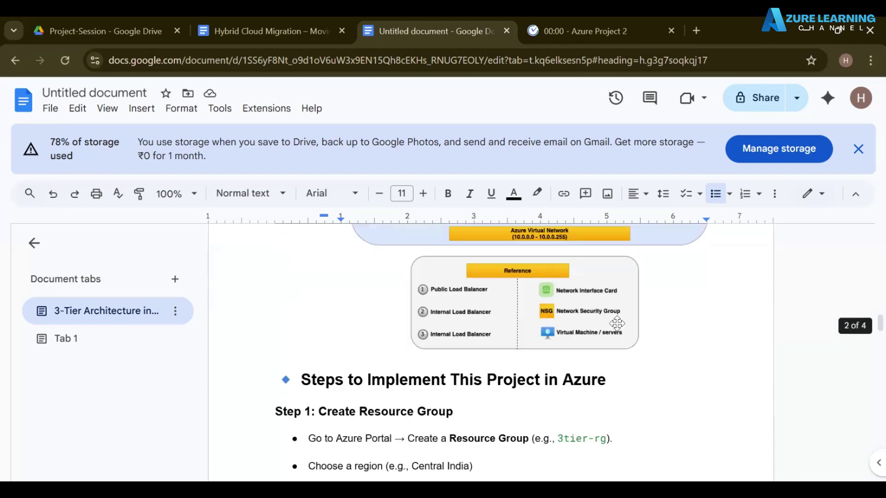
pyautogui.scroll(5, 617, 323)
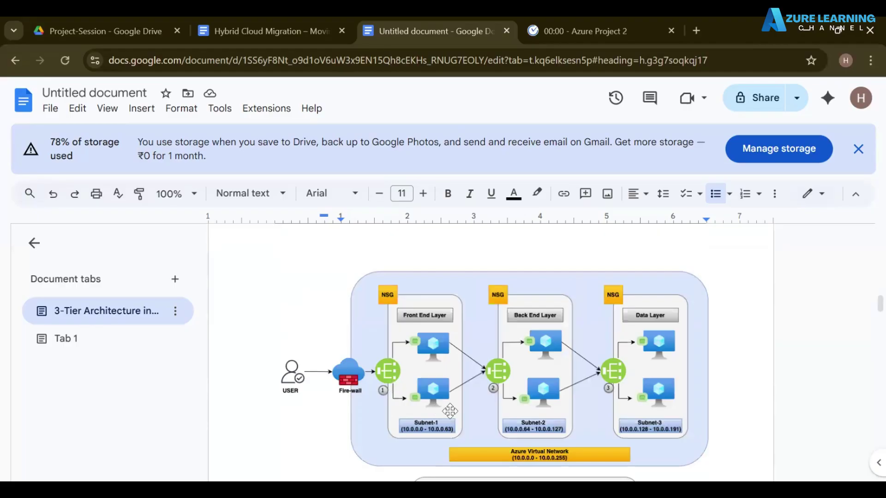
pyautogui.scroll(-10, 558, 386)
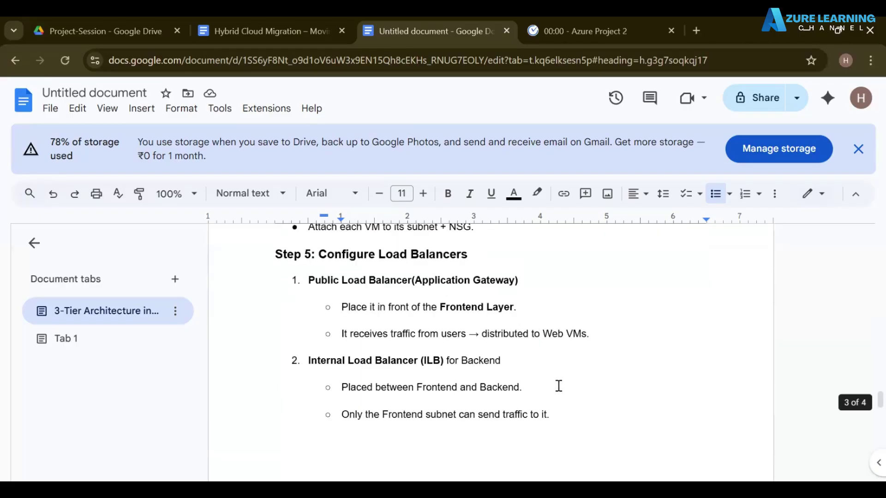
pyautogui.scroll(-5, 558, 385)
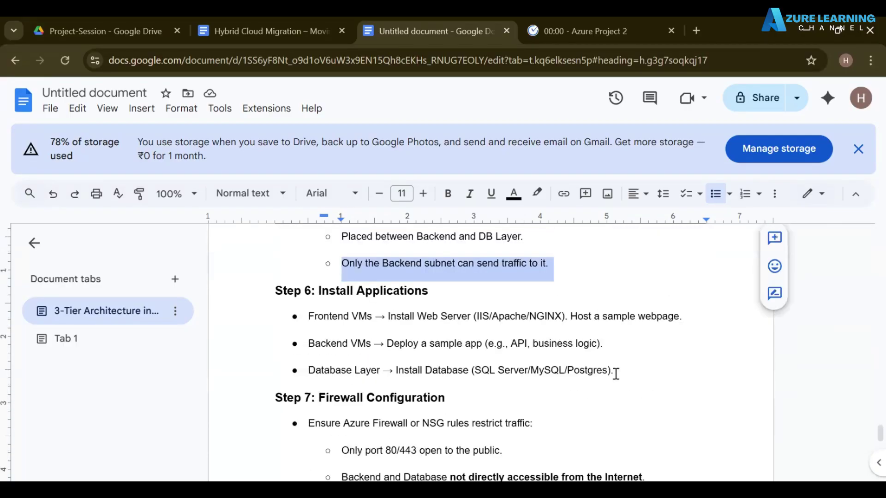
pyautogui.moveTo(618, 371); pyautogui.dragTo(307, 294)
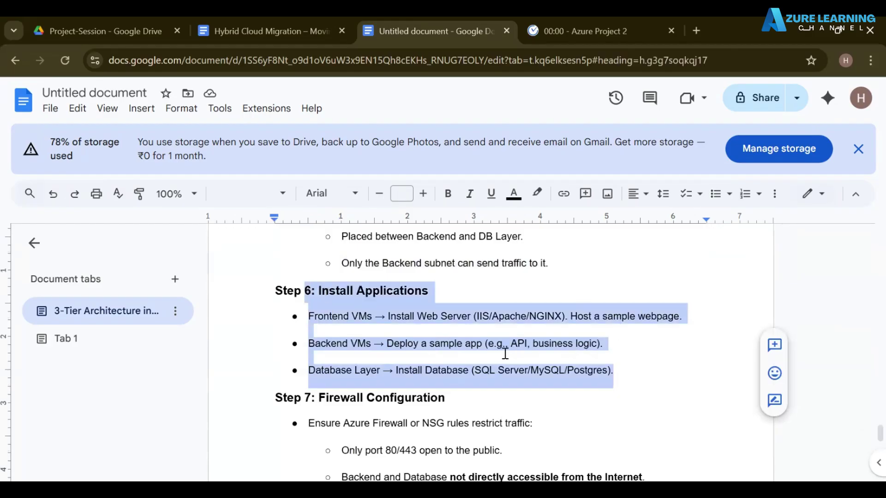
pyautogui.click(650, 376)
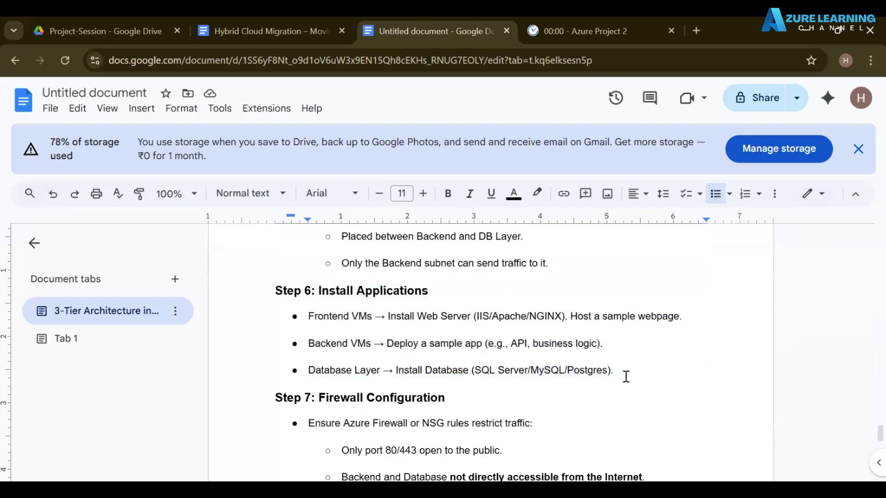
# Step: Review Step 7's Firewall Configuration, highlighting its heading and port 443 in the public port rule
pyautogui.scroll(-2, 530, 270)
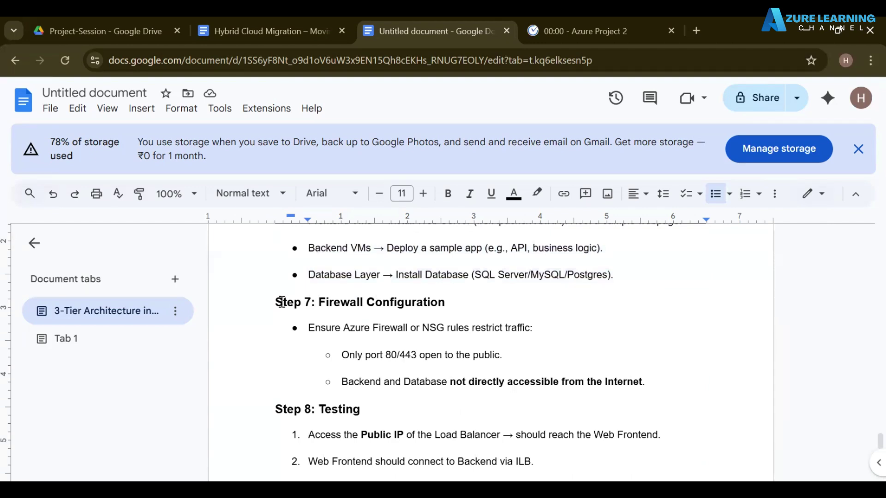
pyautogui.tripleClick(464, 303)
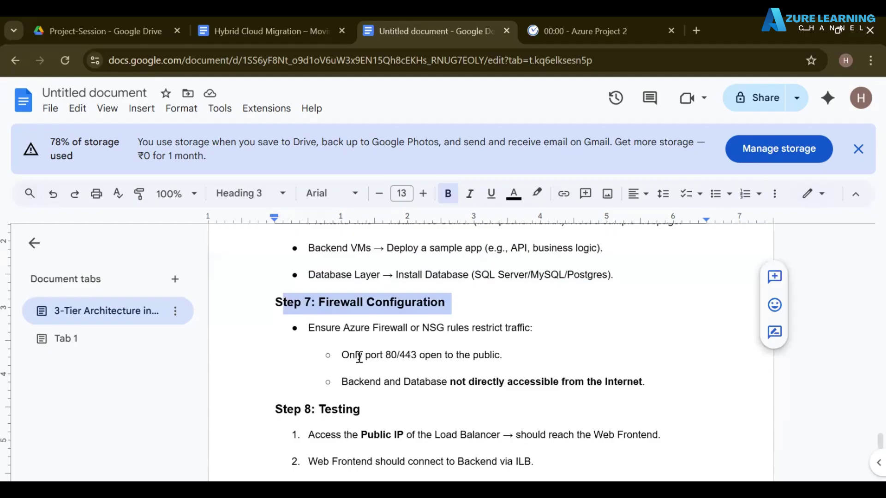
pyautogui.press('Right')
pyautogui.click(392, 355)
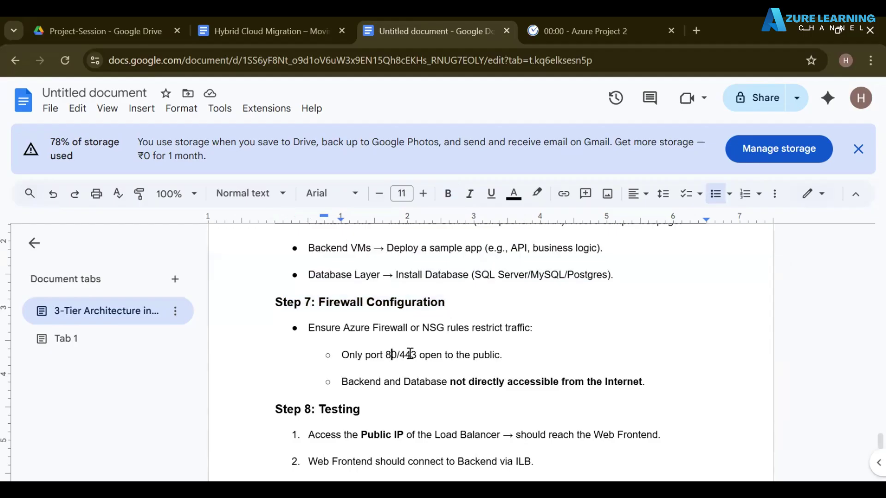
pyautogui.click(410, 355)
pyautogui.press('Right')
pyautogui.hotkey('ctrl', 'shift', 'Left')
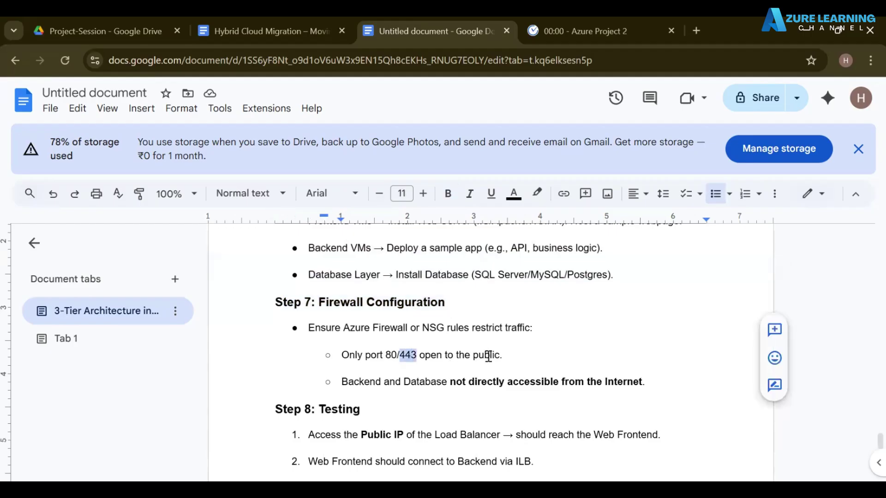